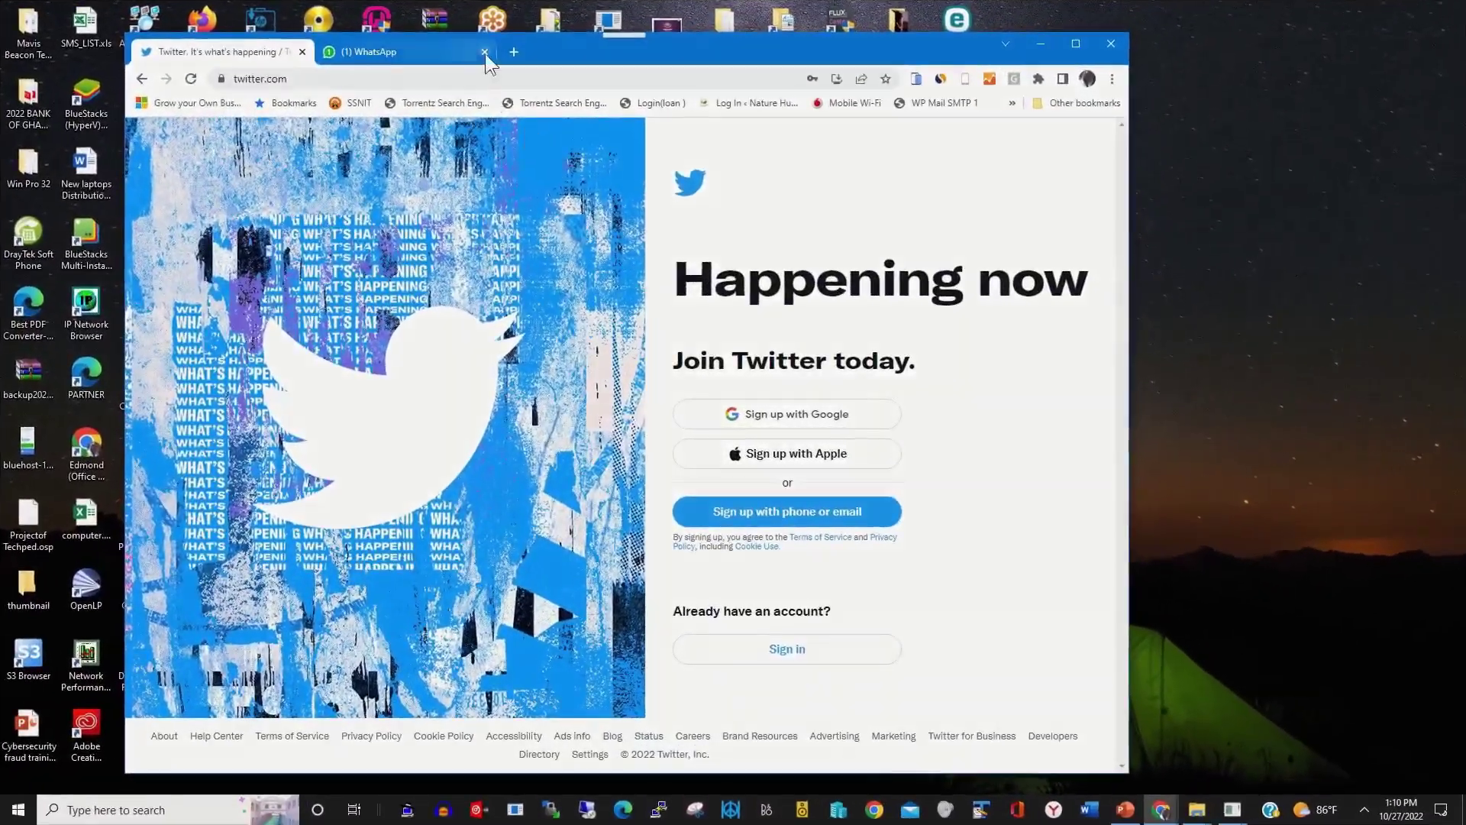
Step: Close the WhatsApp tab, leaving the twitter.com sign-up page, and select its address
click(484, 52)
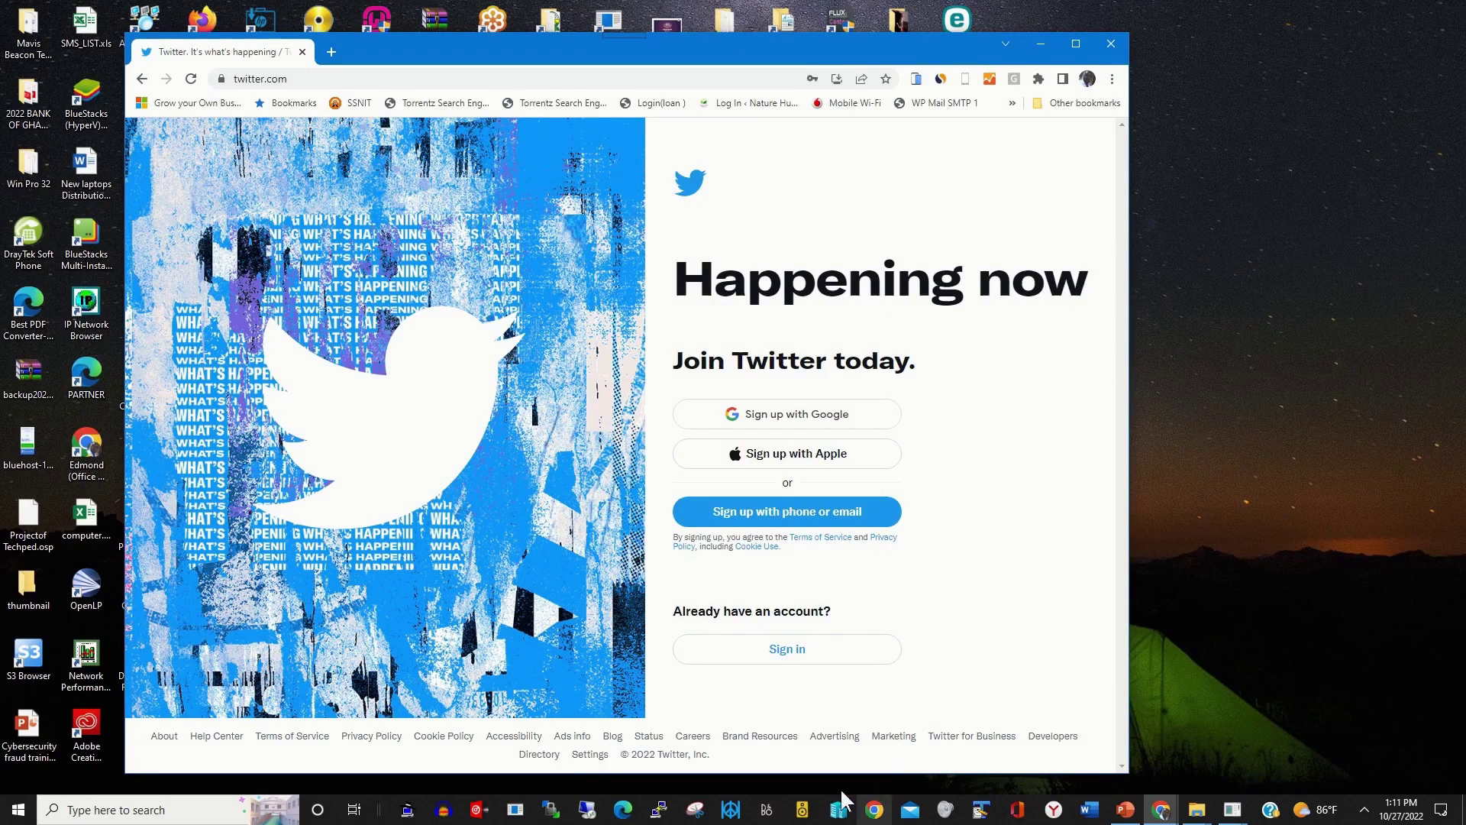
double_click(695, 611)
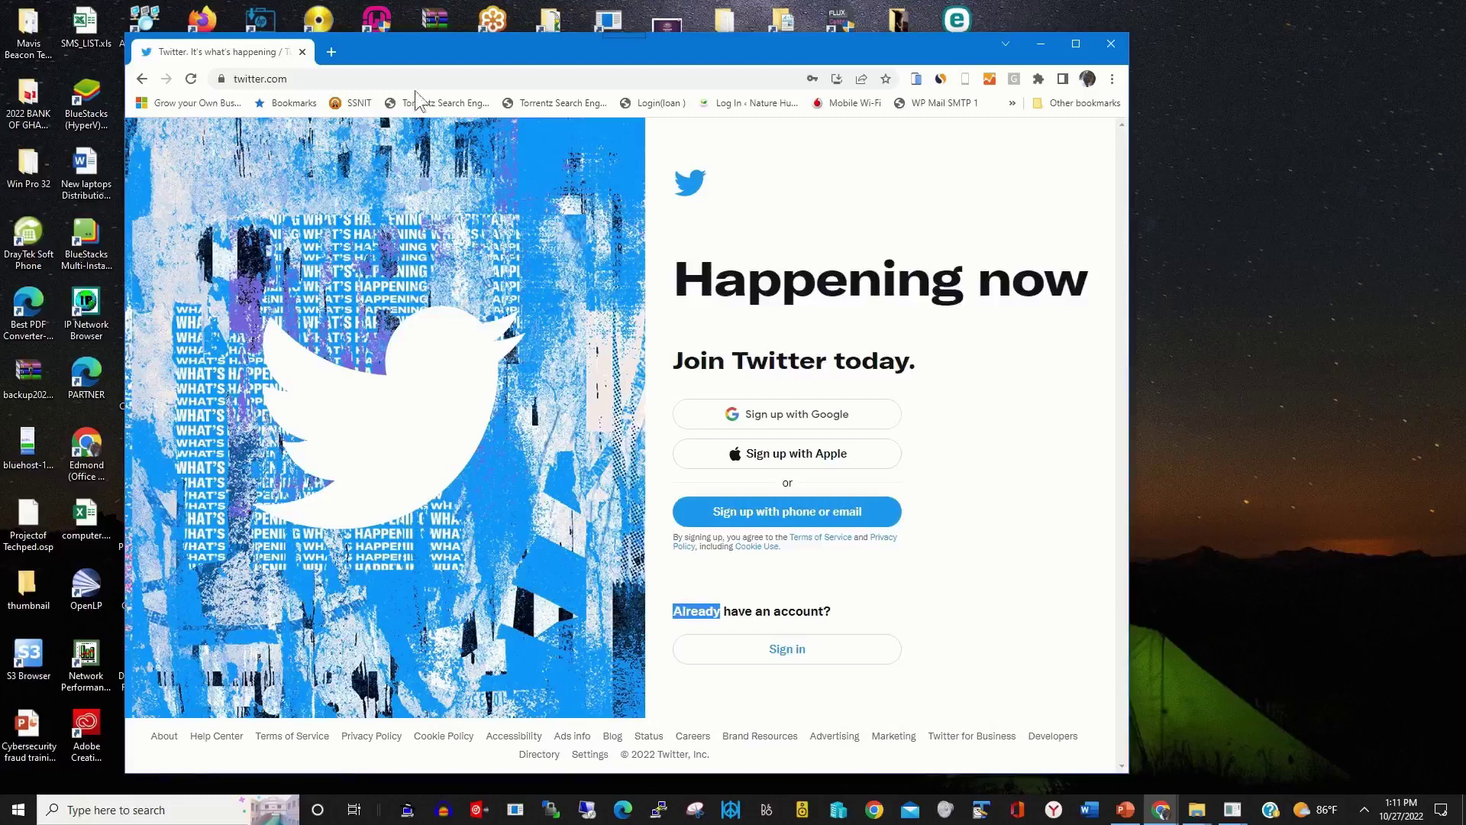
click(325, 79)
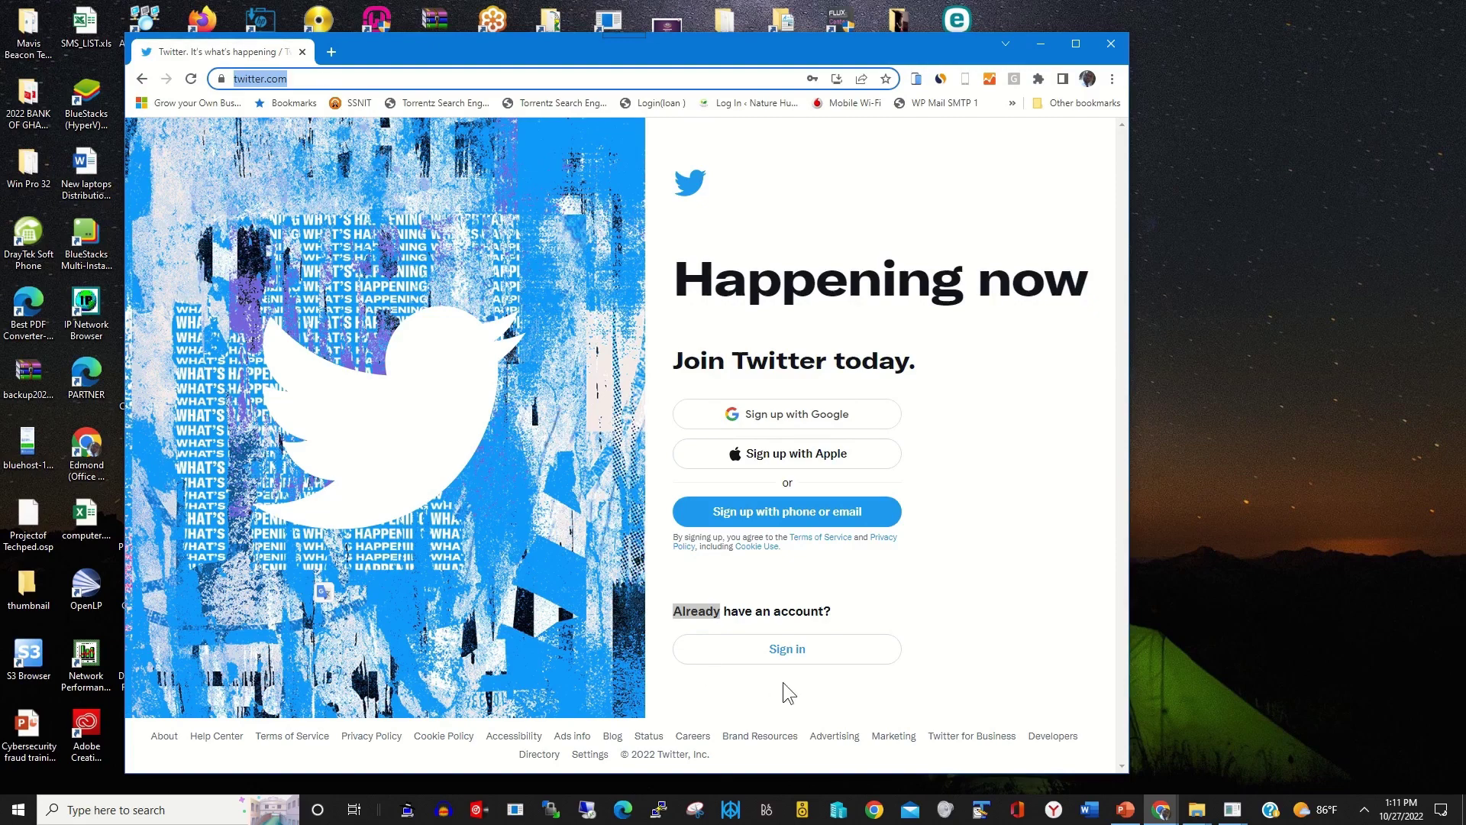
Step: Sign in with the saved username, correcting its last characters, and the saved password
click(787, 649)
text(t)
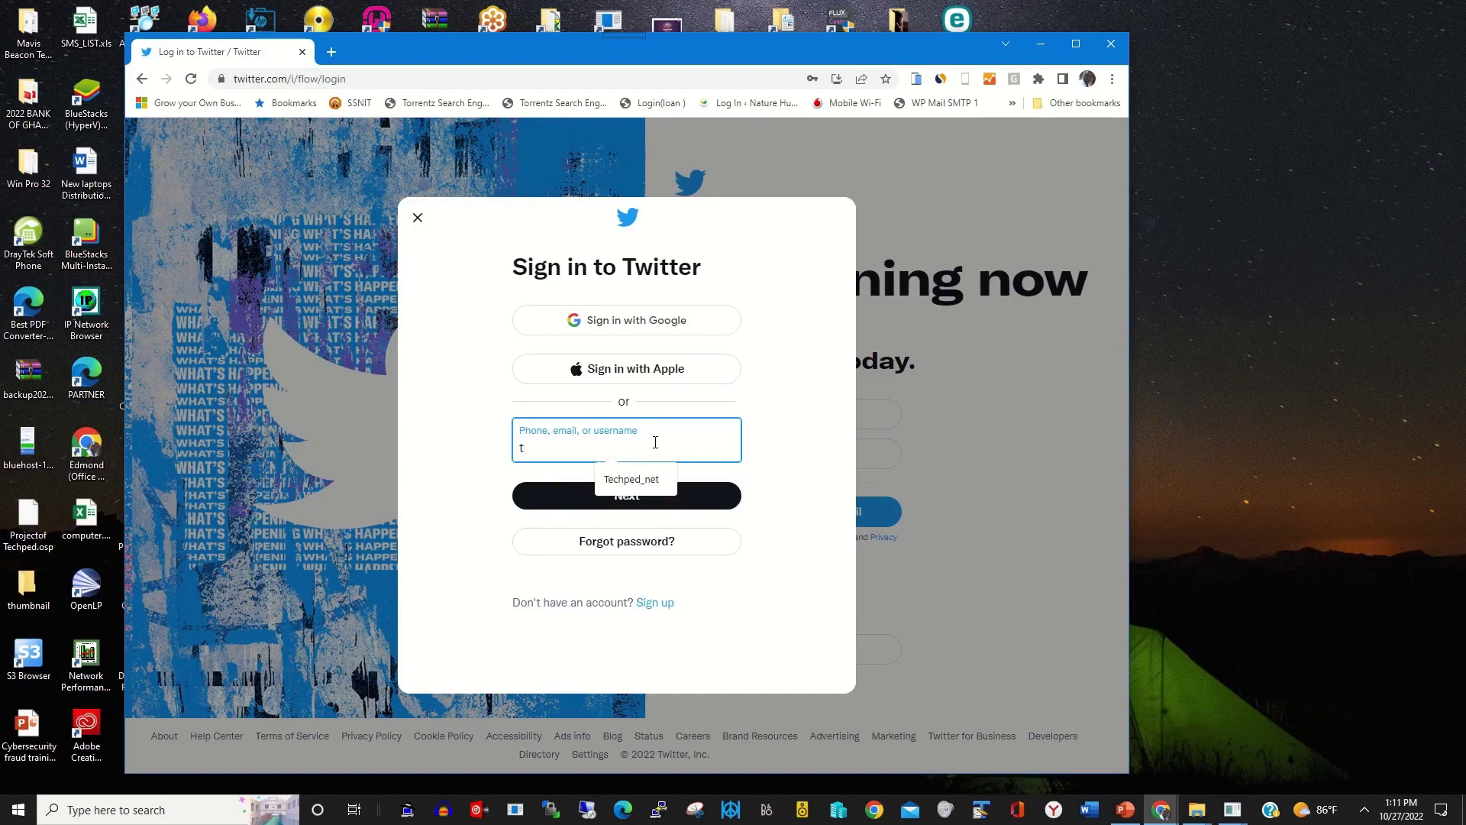
click(632, 479)
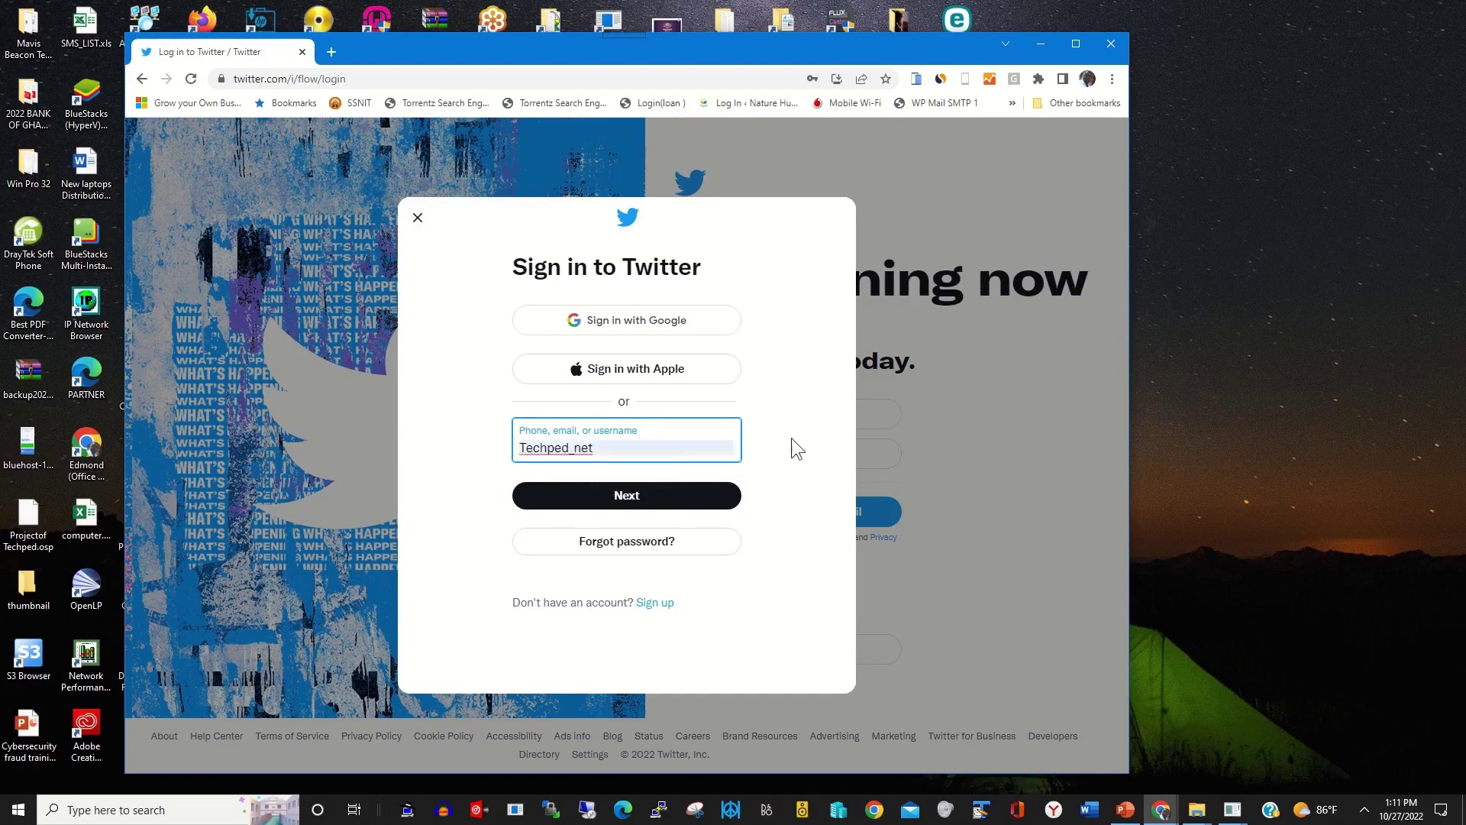
click(743, 439)
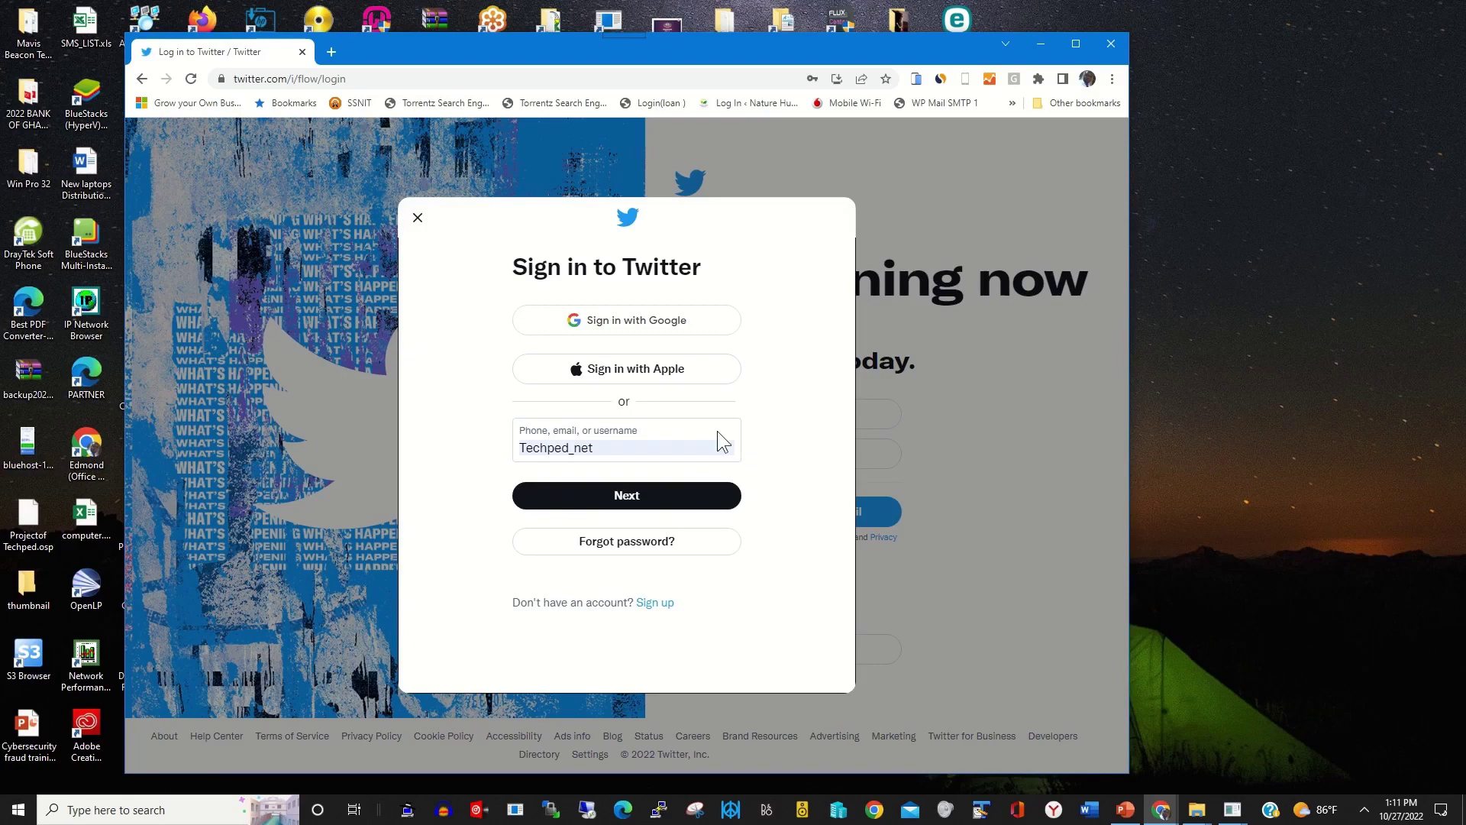
click(640, 446)
key(BackSpace)
key(BackSpace)
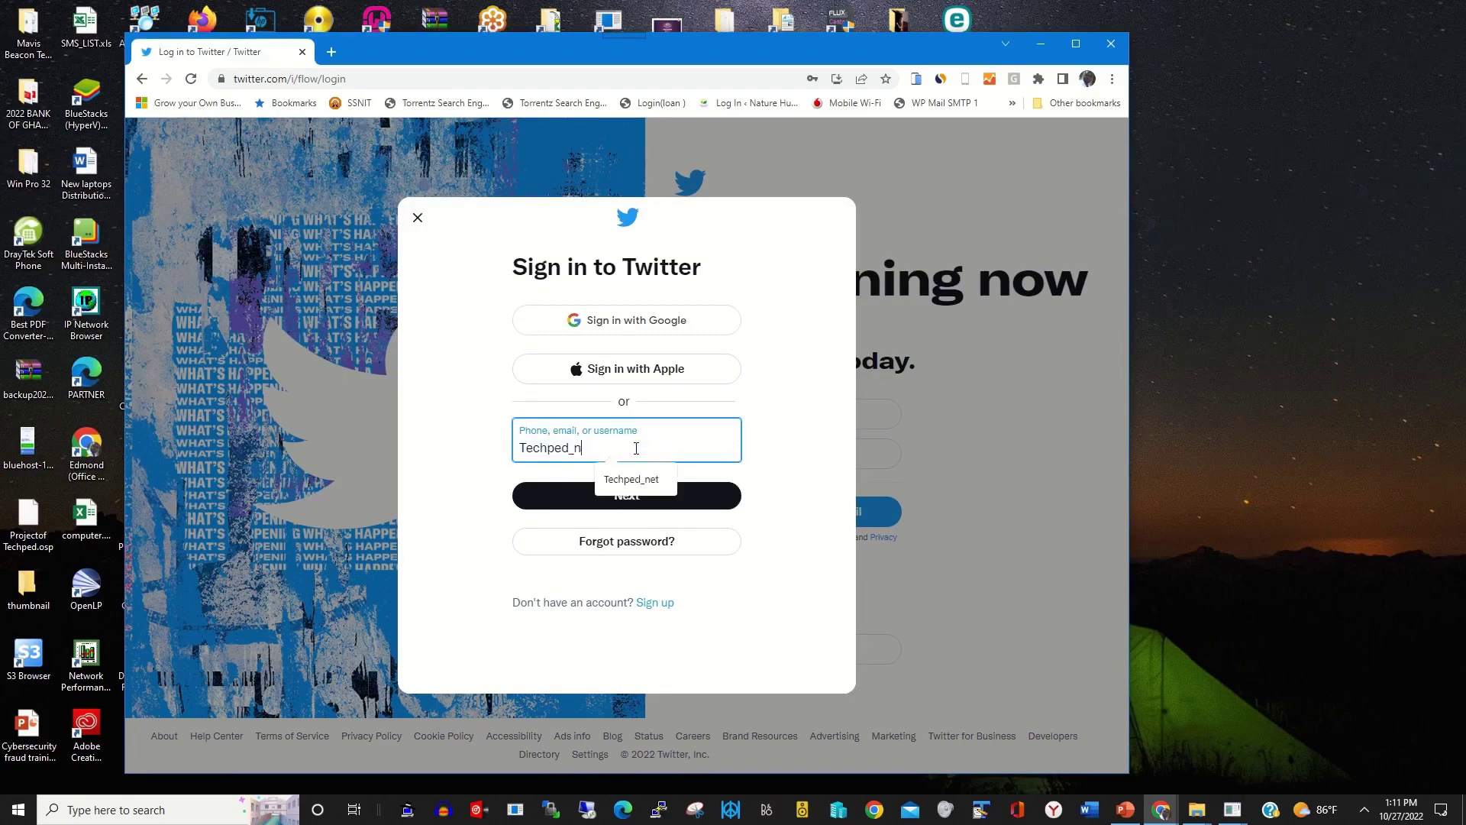
key(BackSpace)
text(net)
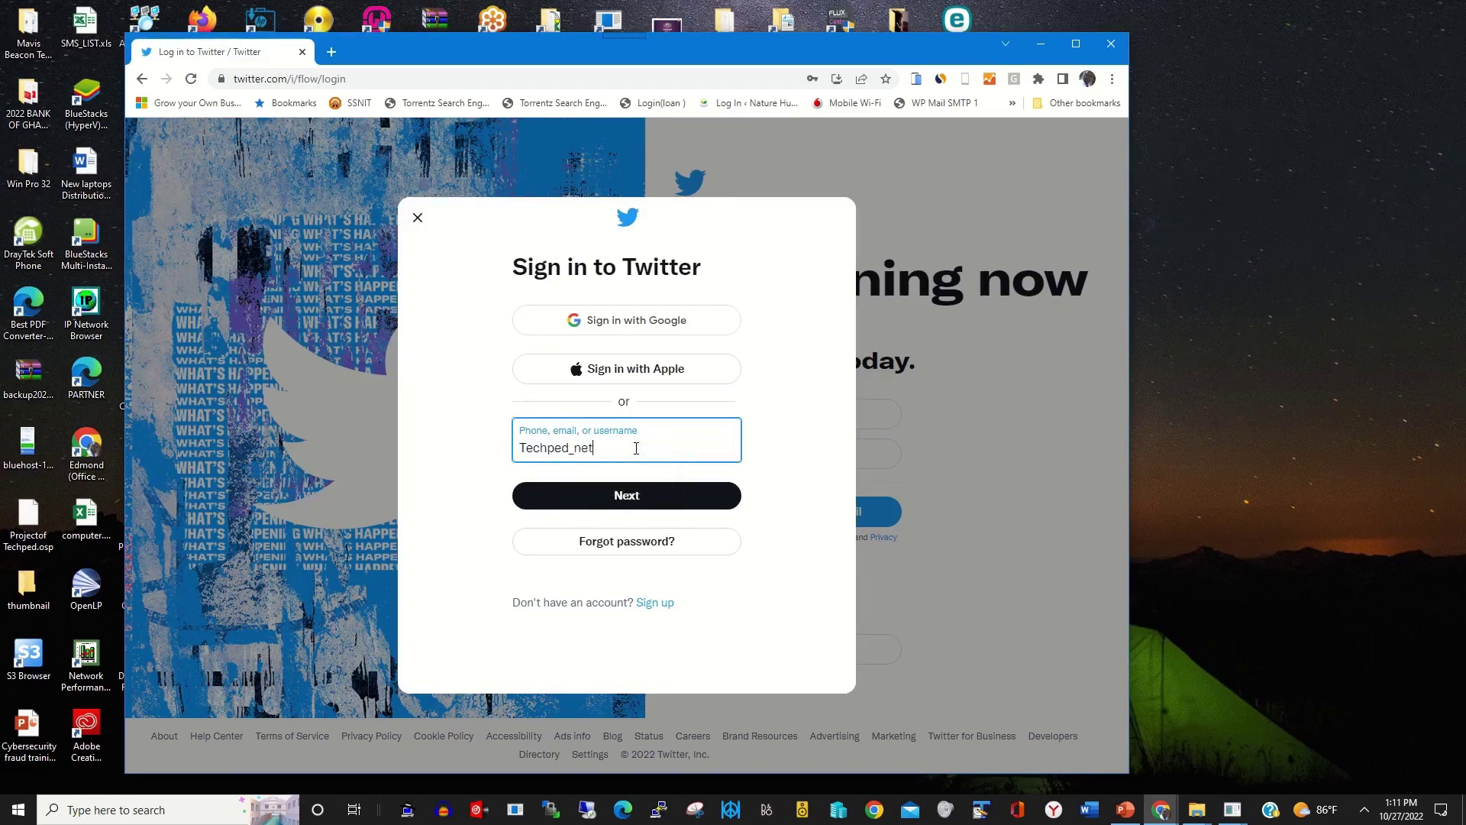
click(620, 508)
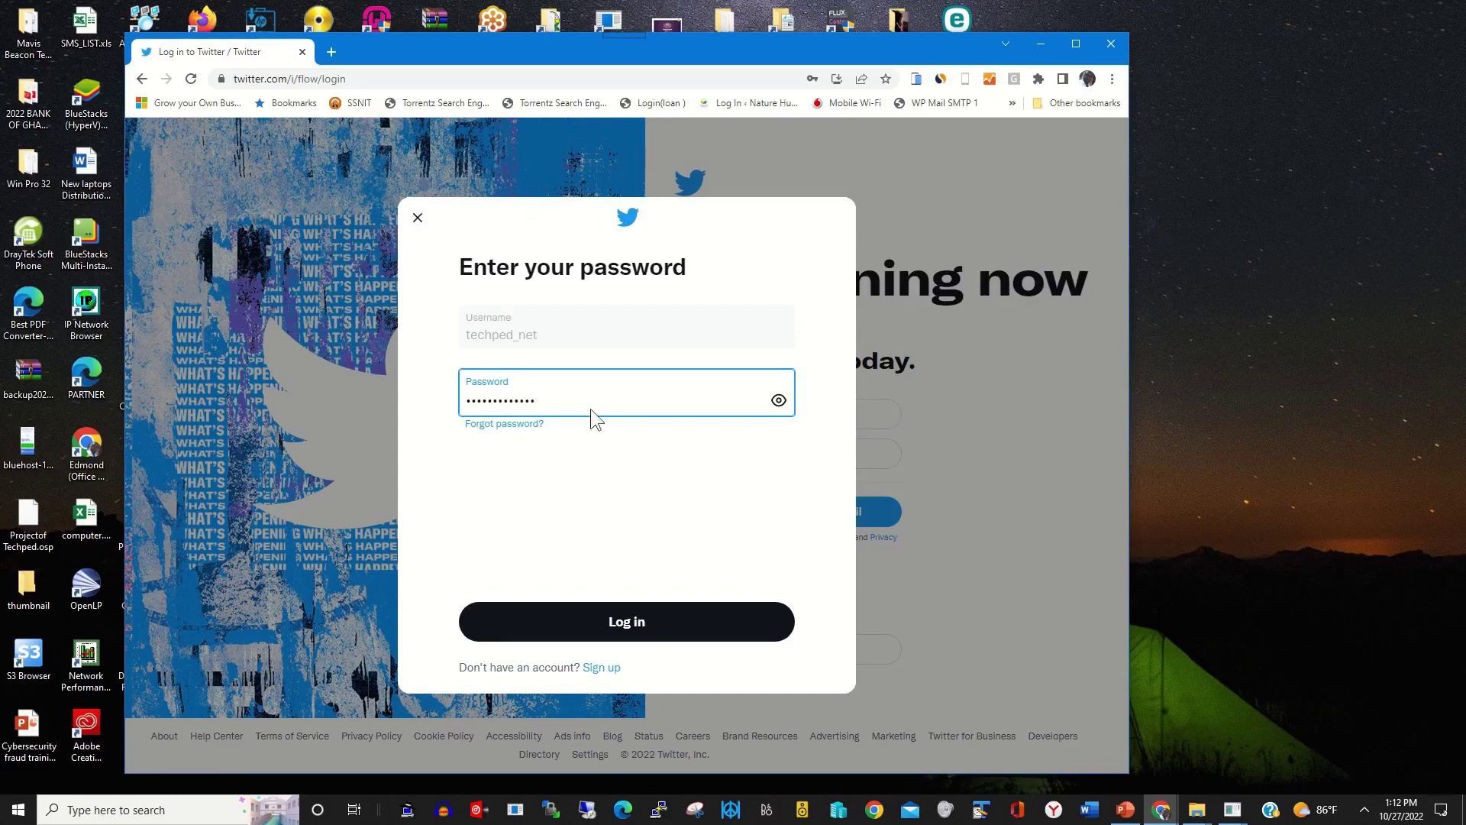
click(631, 632)
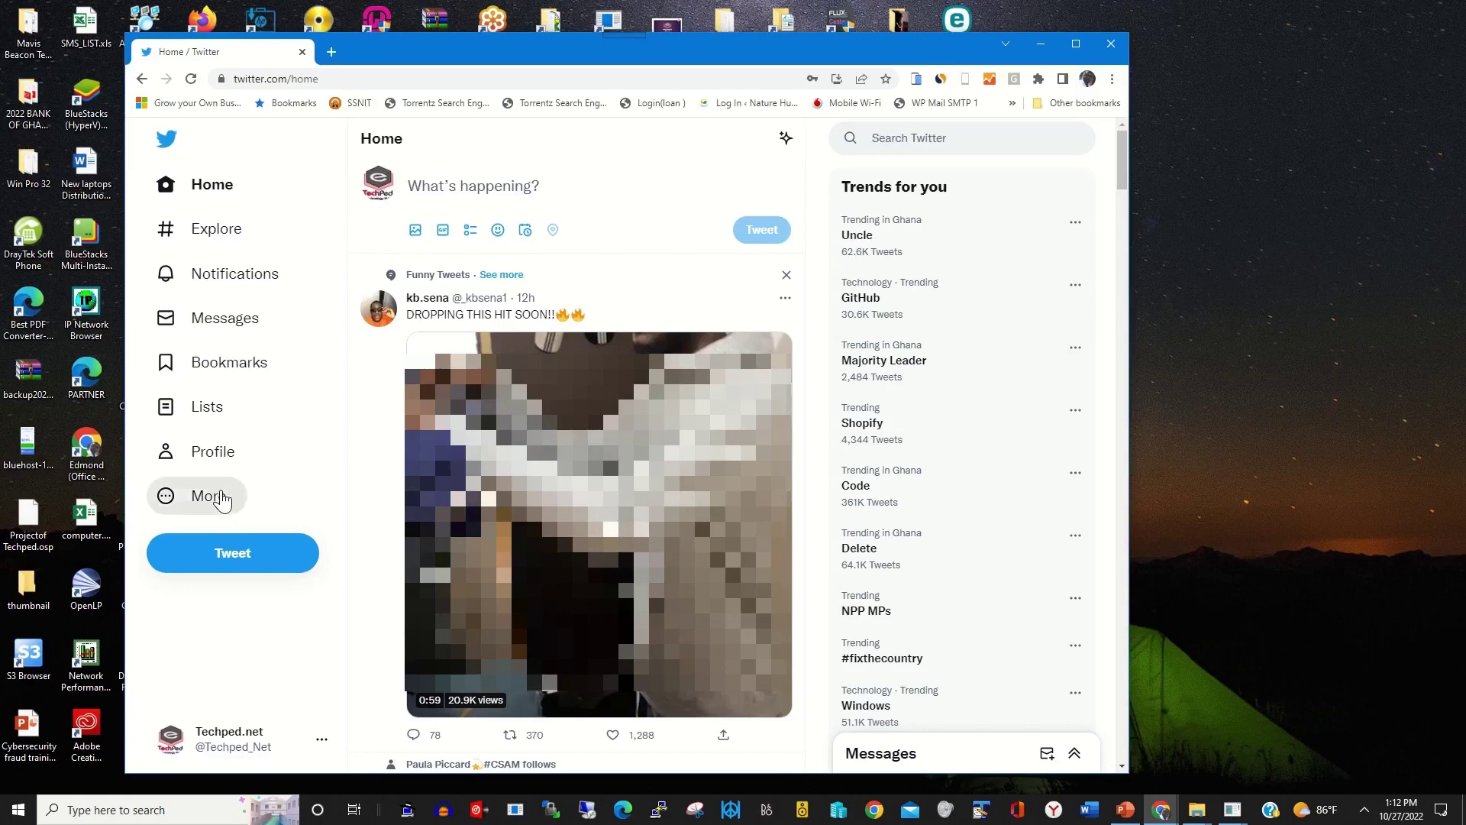
Step: Go through More > Settings and privacy > Security and account access > Security > Two-factor authentication
click(222, 502)
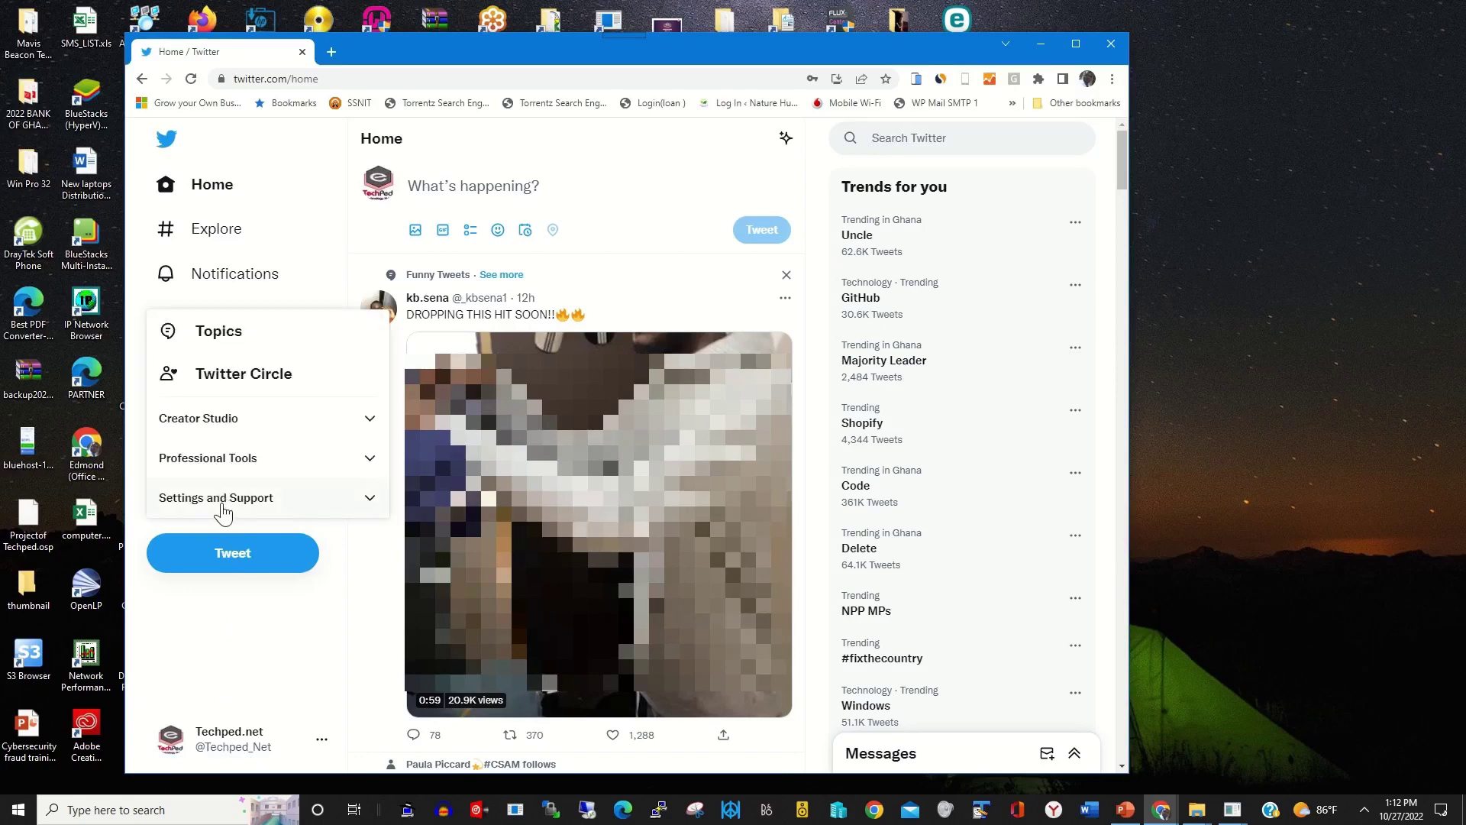
click(235, 510)
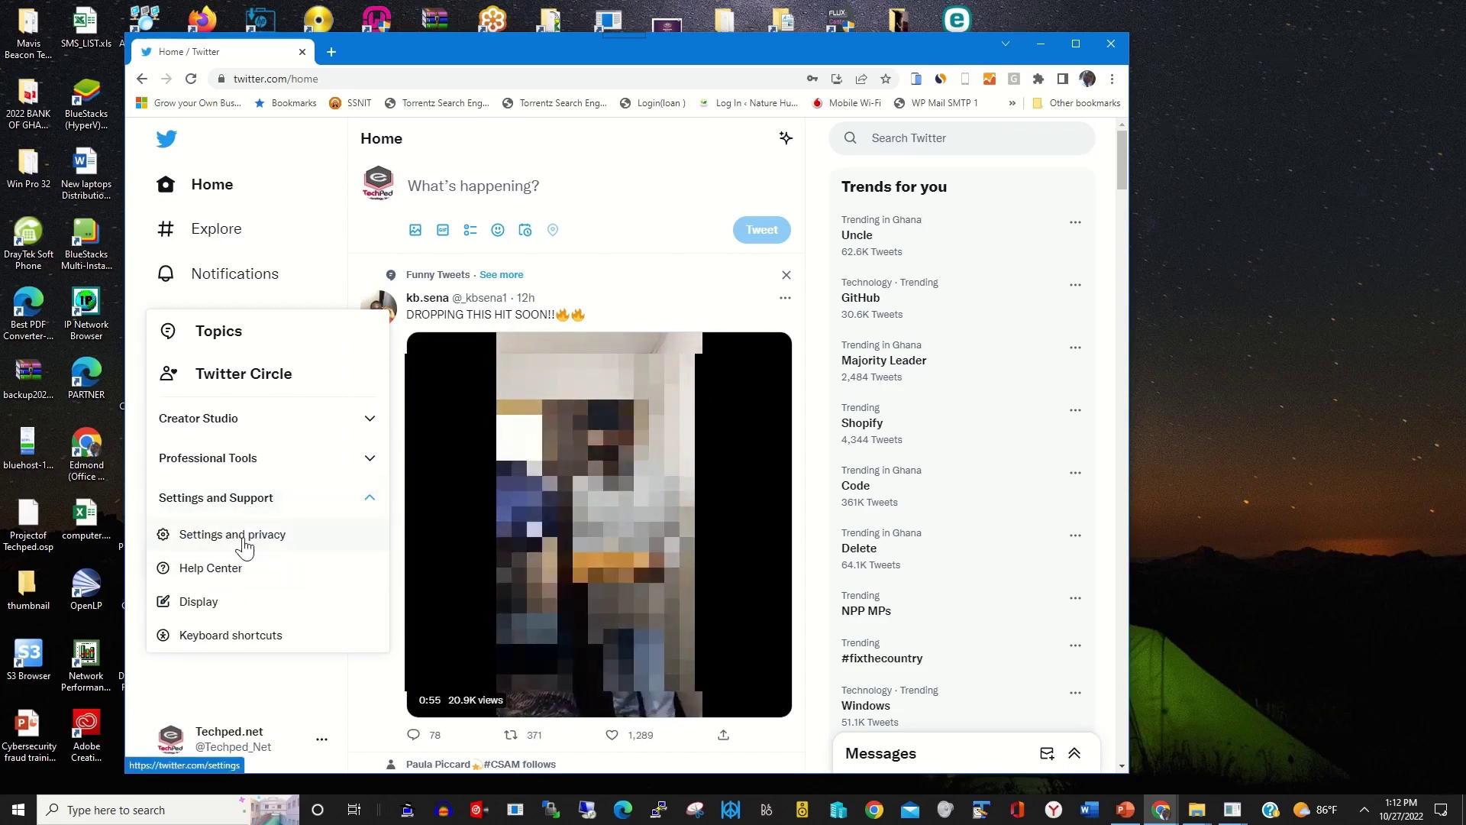
click(243, 542)
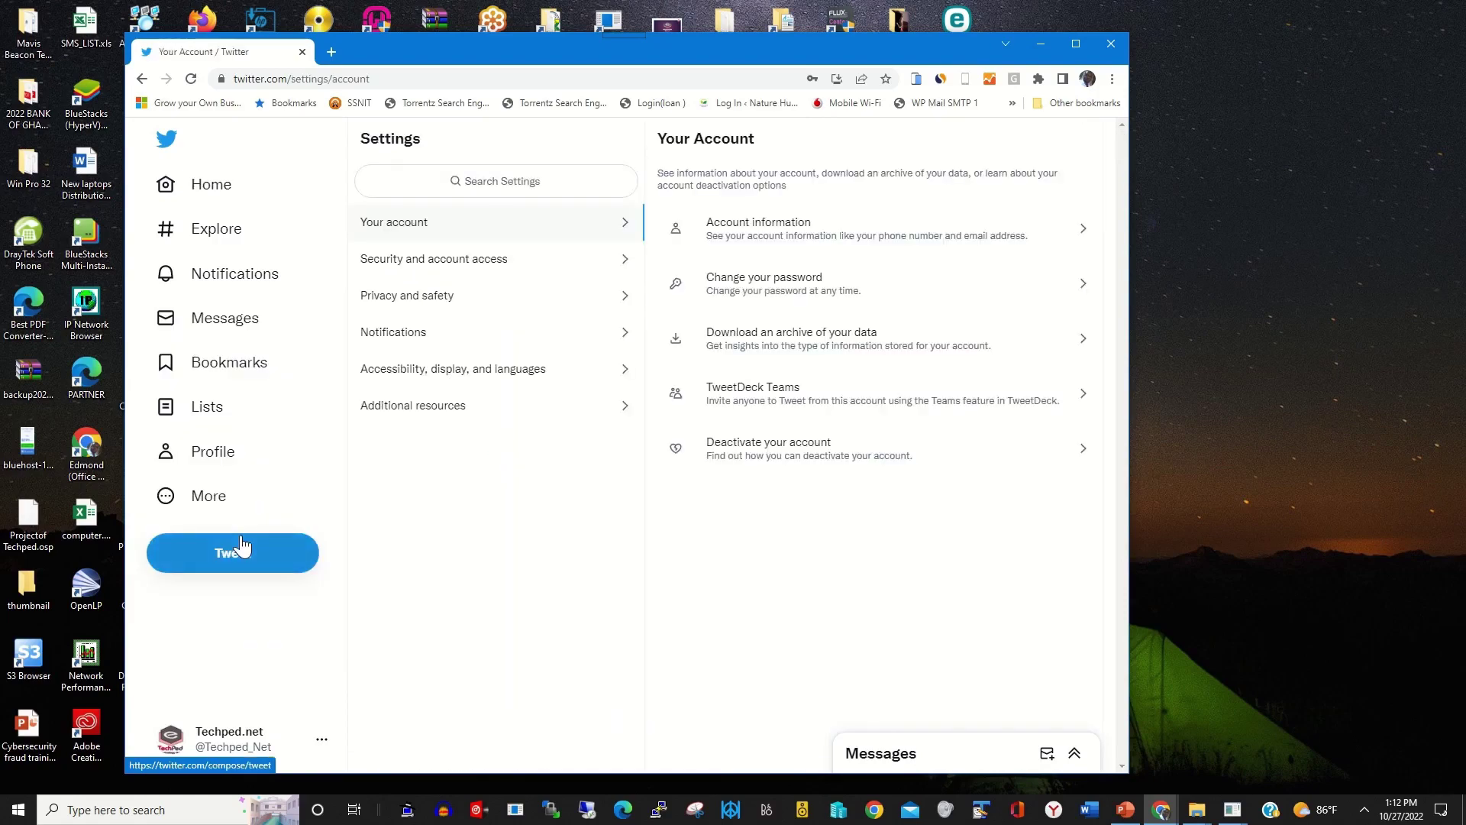
click(482, 277)
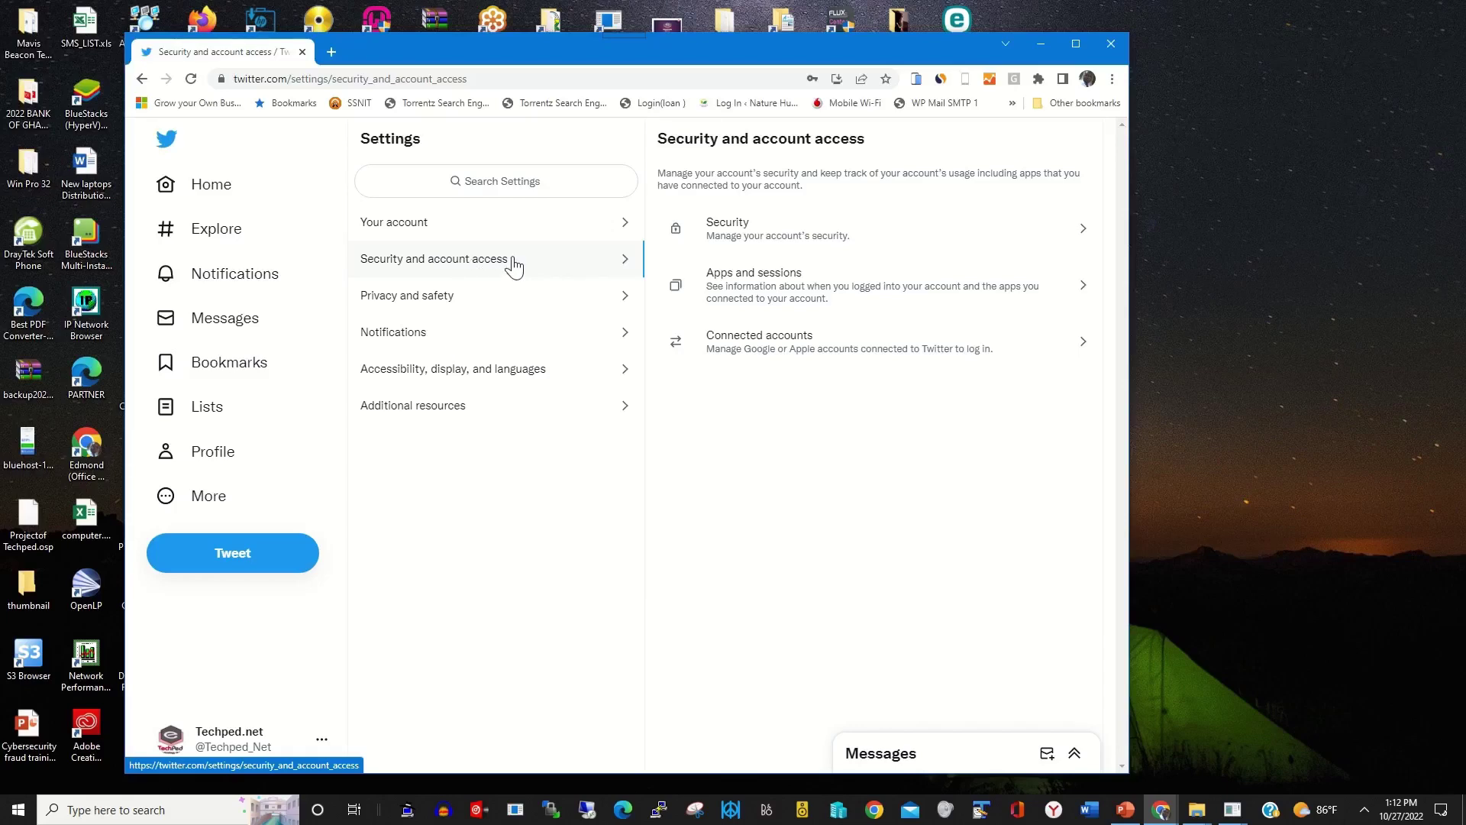
click(799, 233)
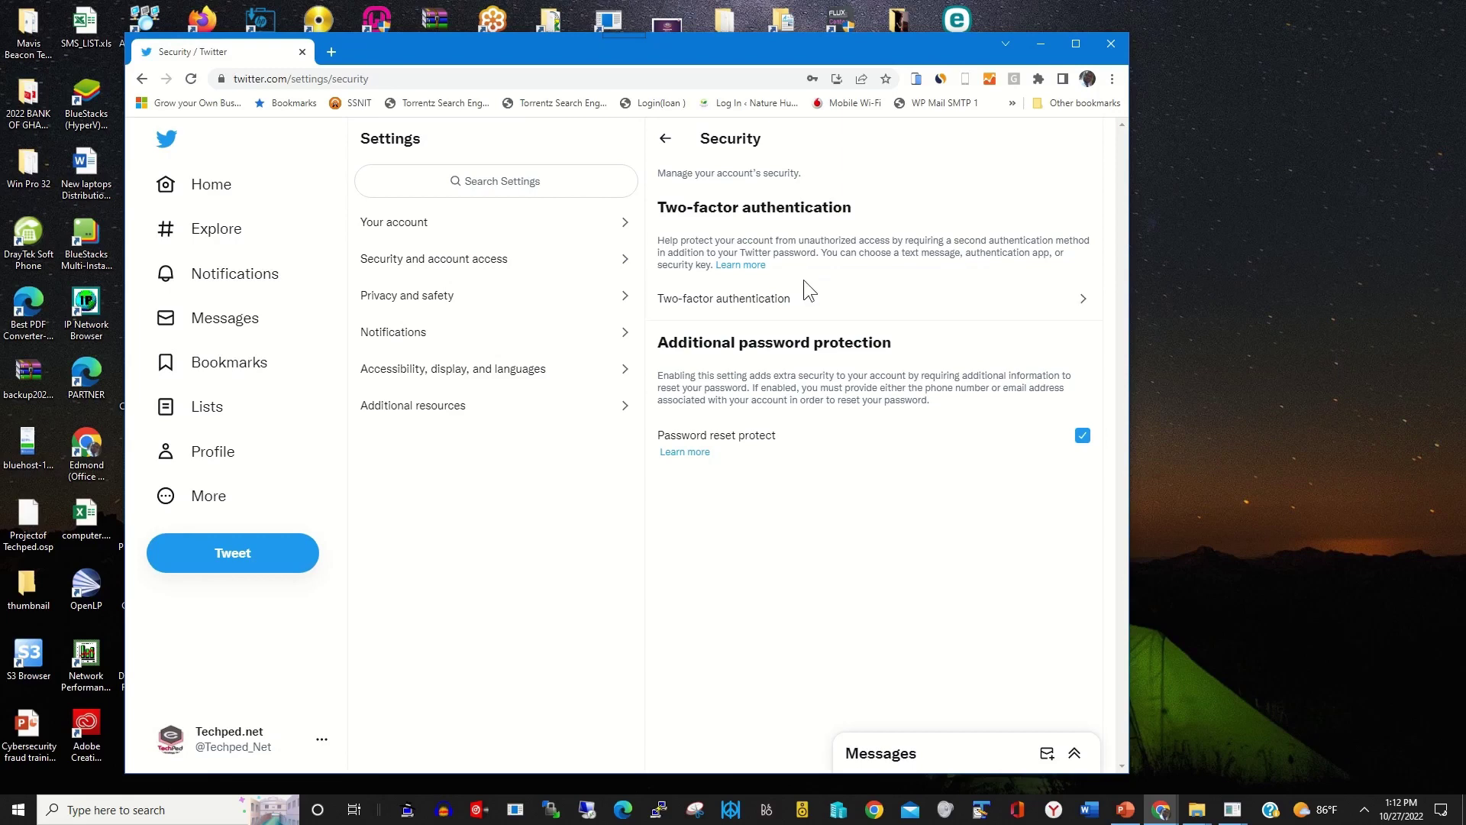
click(794, 302)
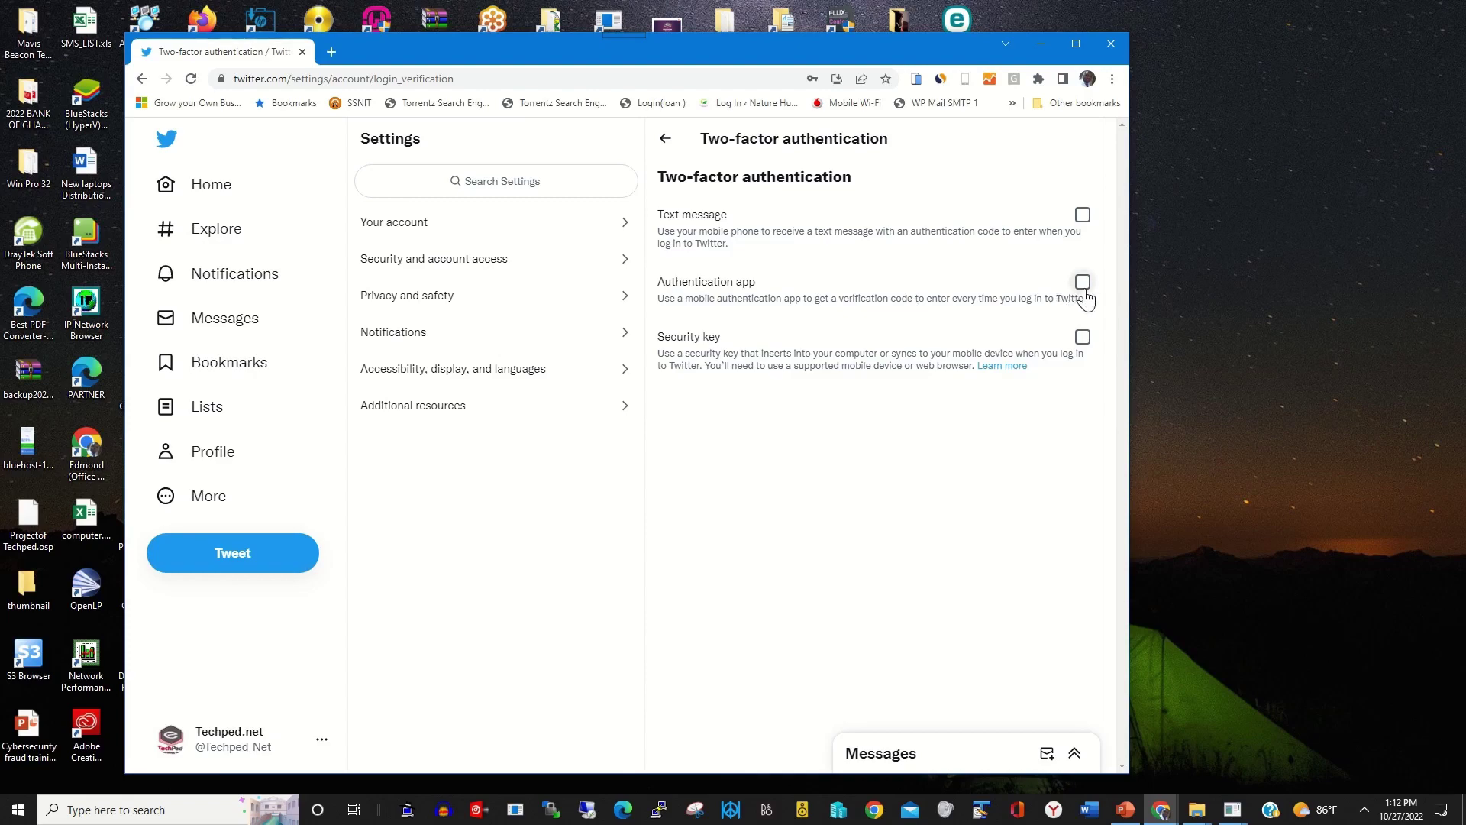
Step: Tick Authentication app and choose Get started to show the linking QR code
click(1083, 283)
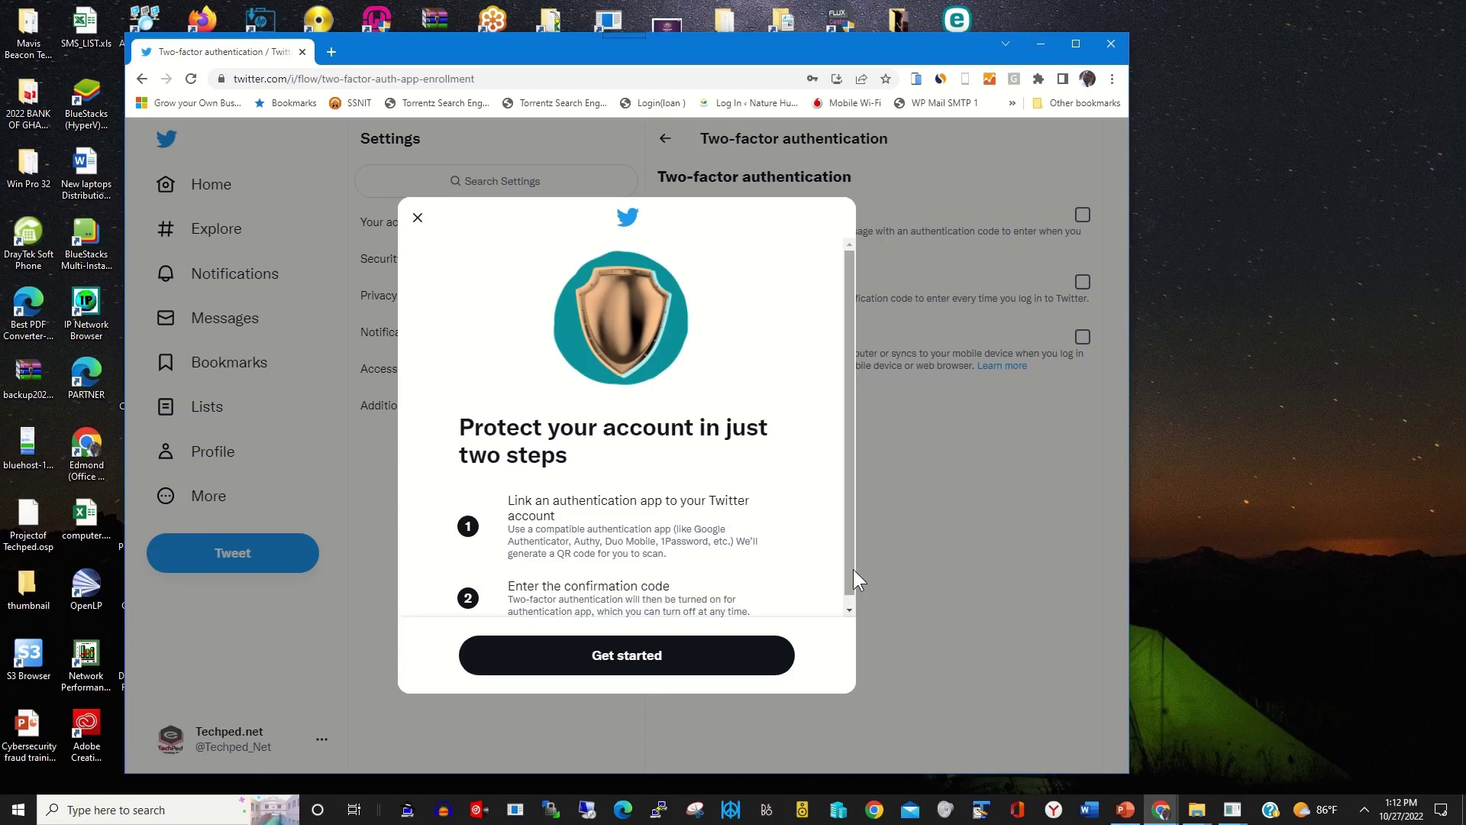
drag(851, 543, 851, 576)
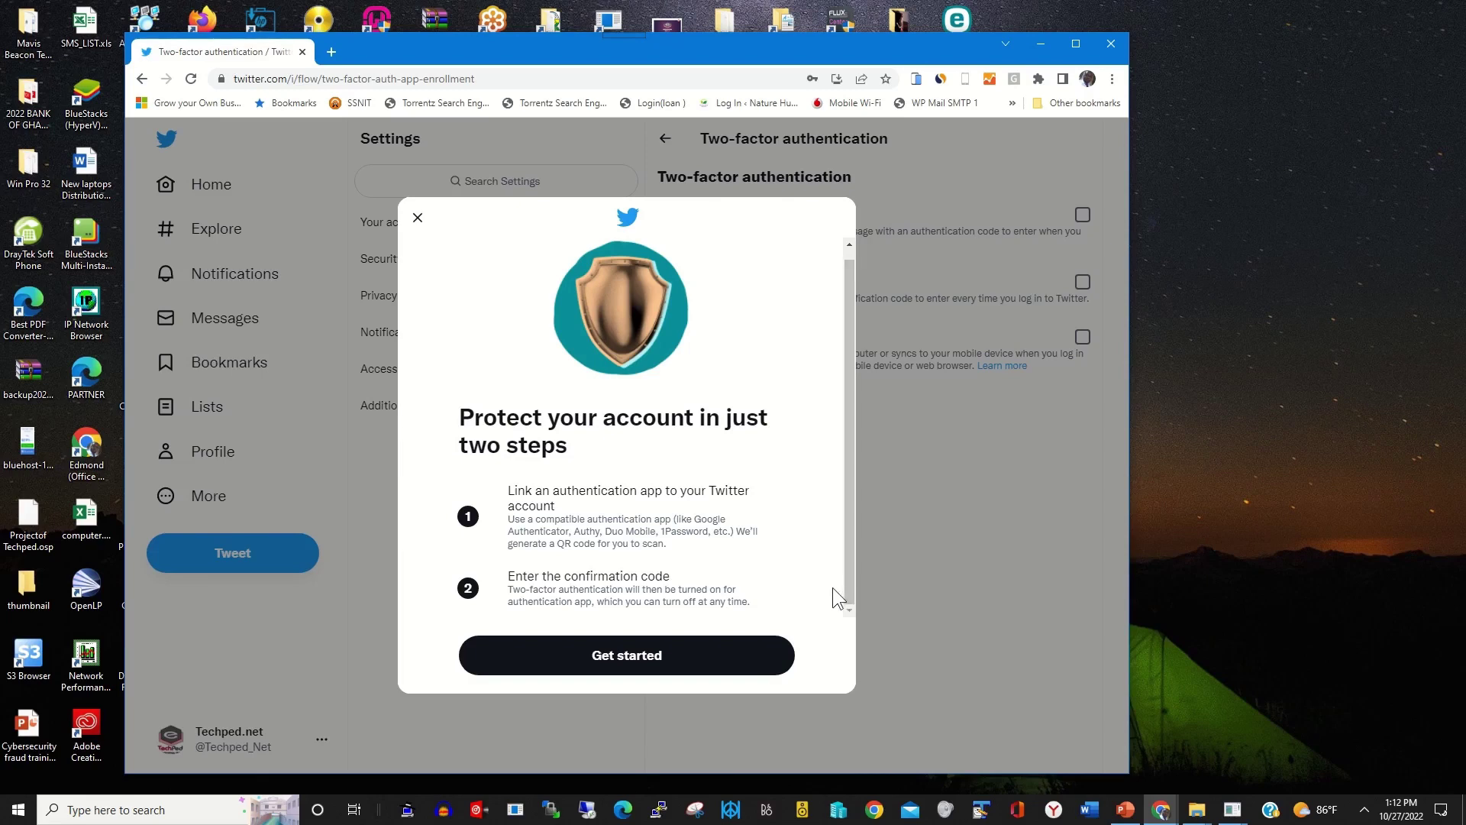
click(672, 661)
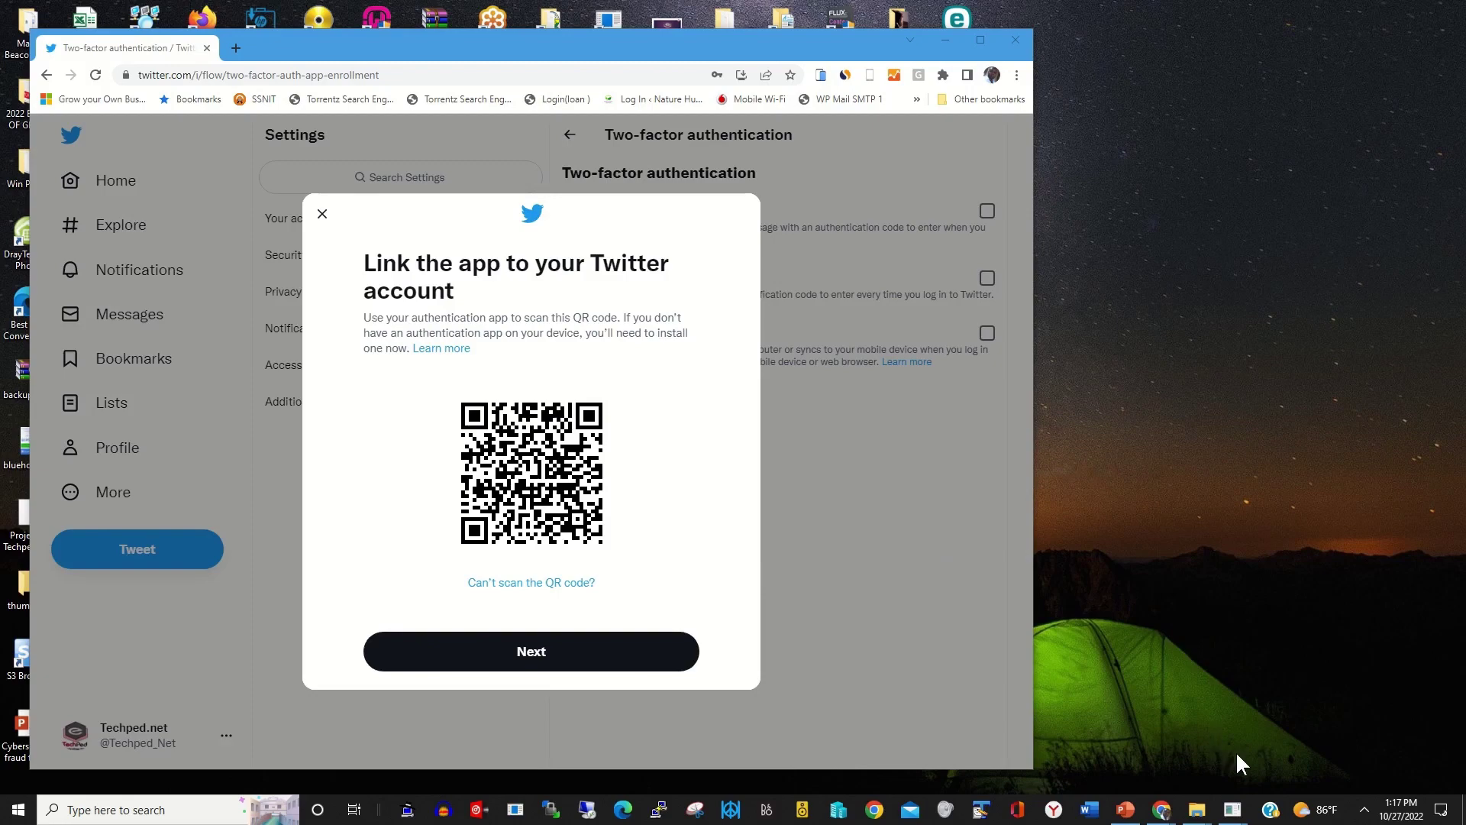
Step: On the mirrored phone, add a Twitter entry in Google Authenticator by scanning the QR code
mouse_move(1233, 811)
click(1312, 759)
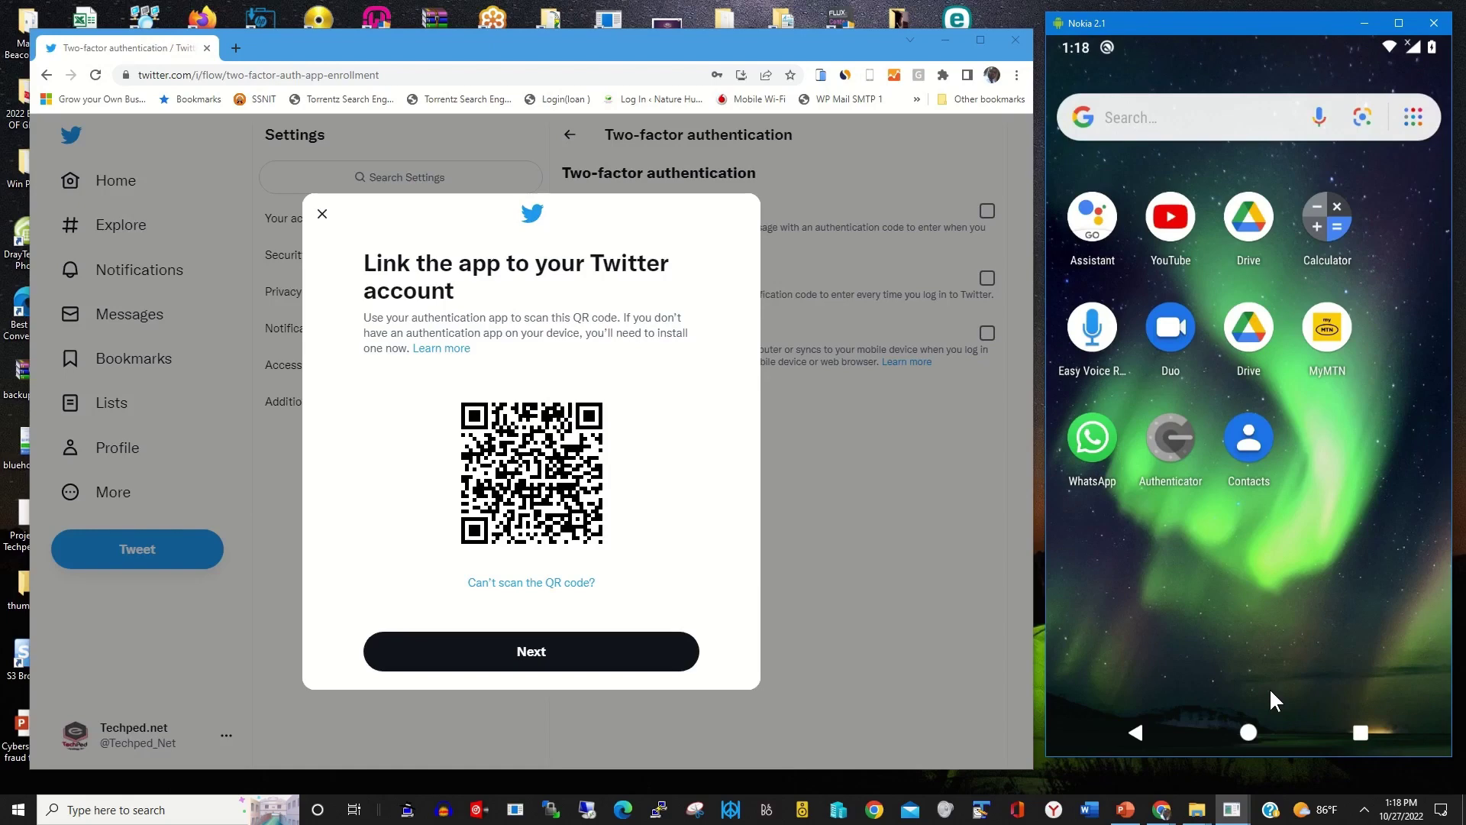
click(1171, 438)
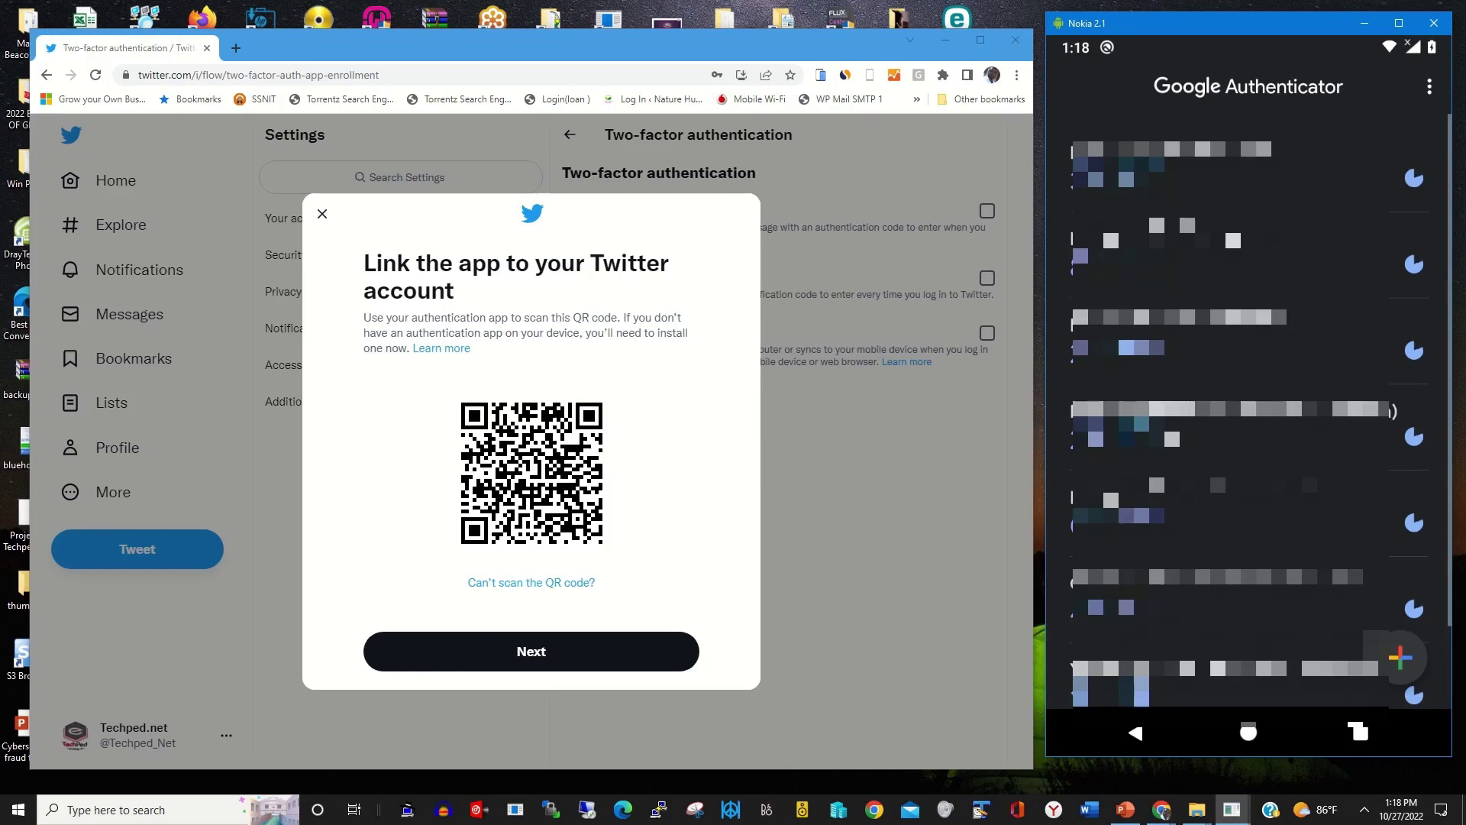
click(1400, 655)
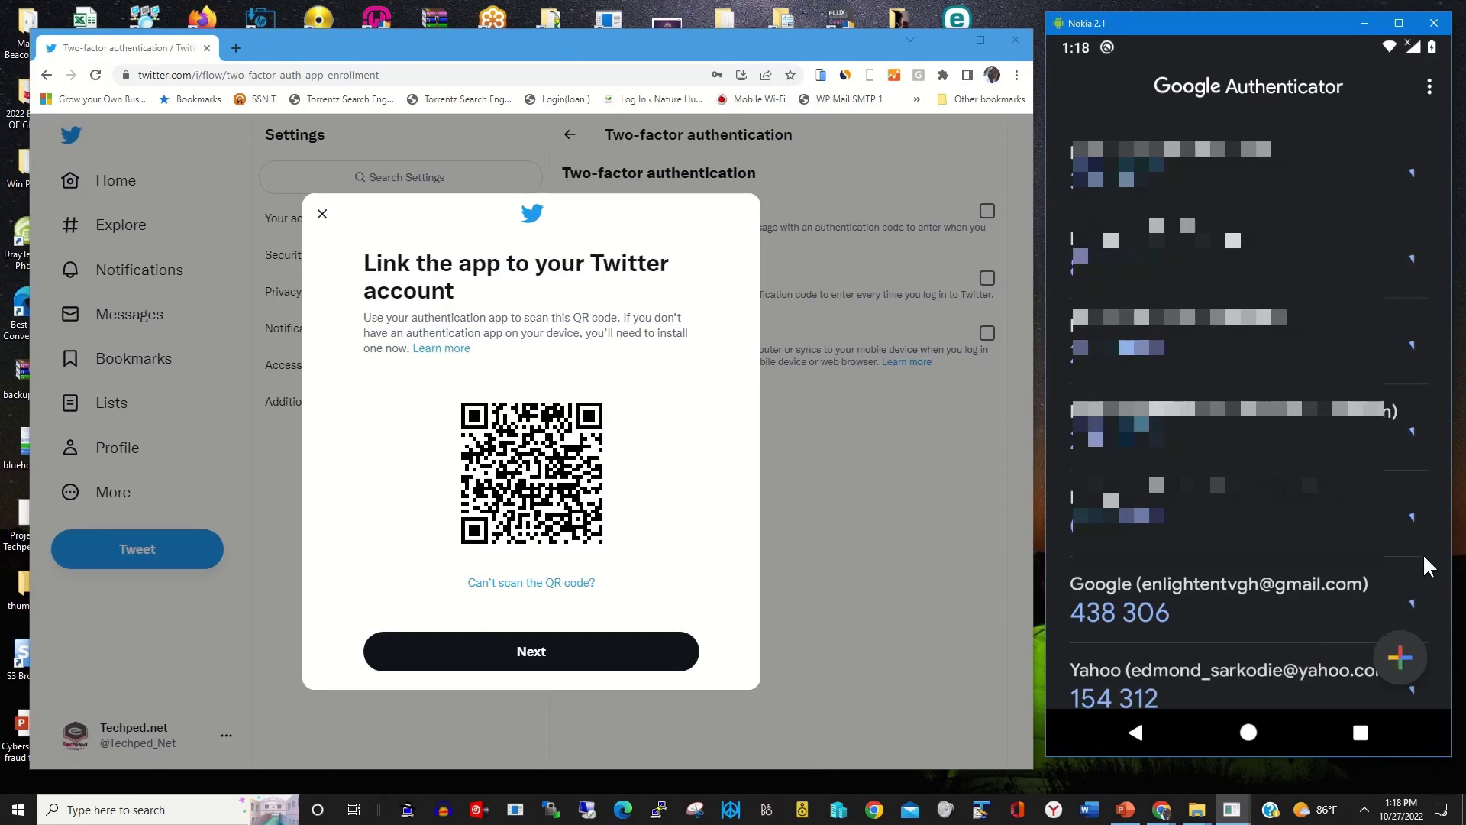
scroll(1298, 595, down, 5)
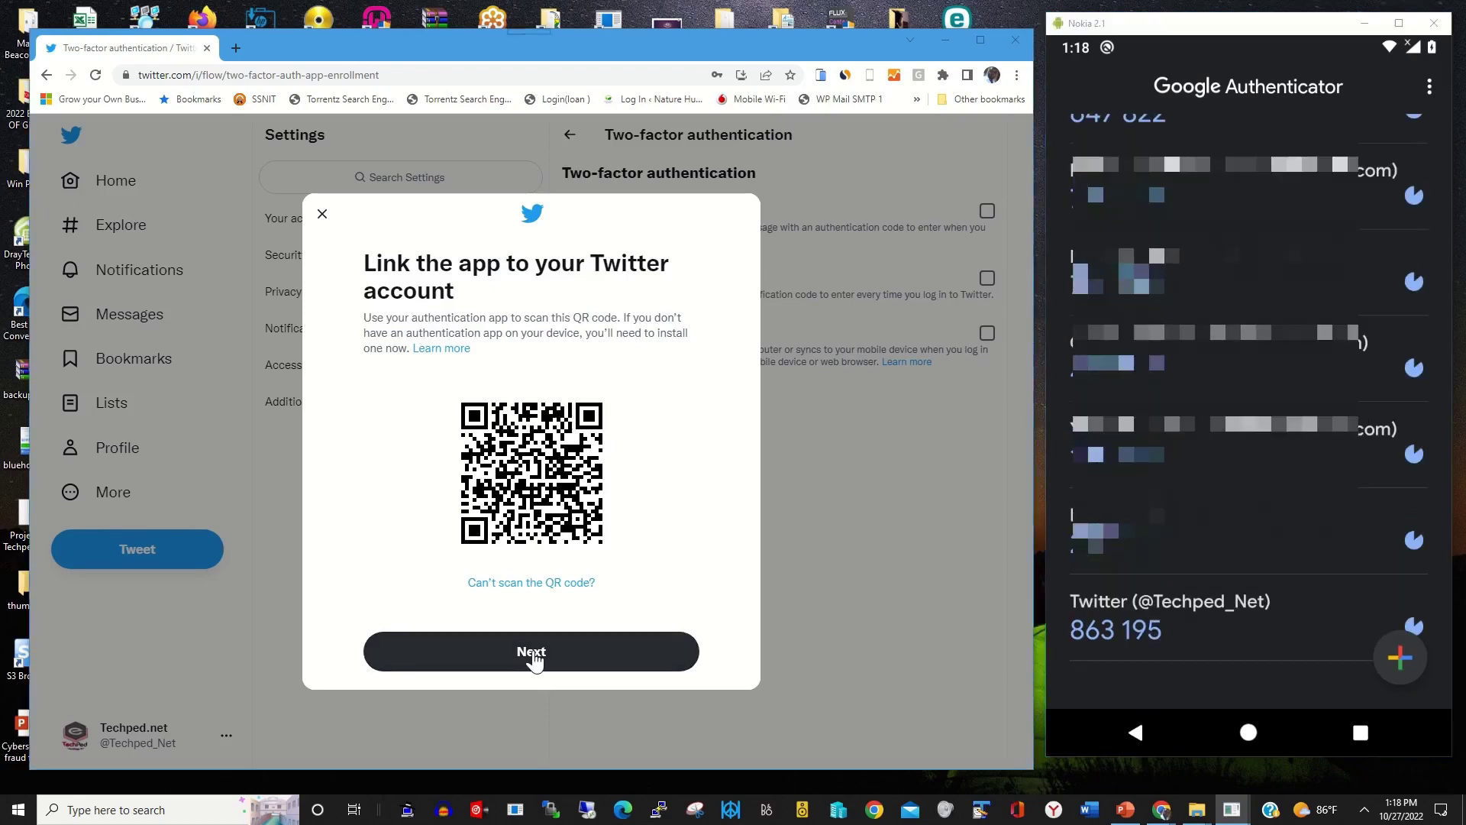
click(531, 651)
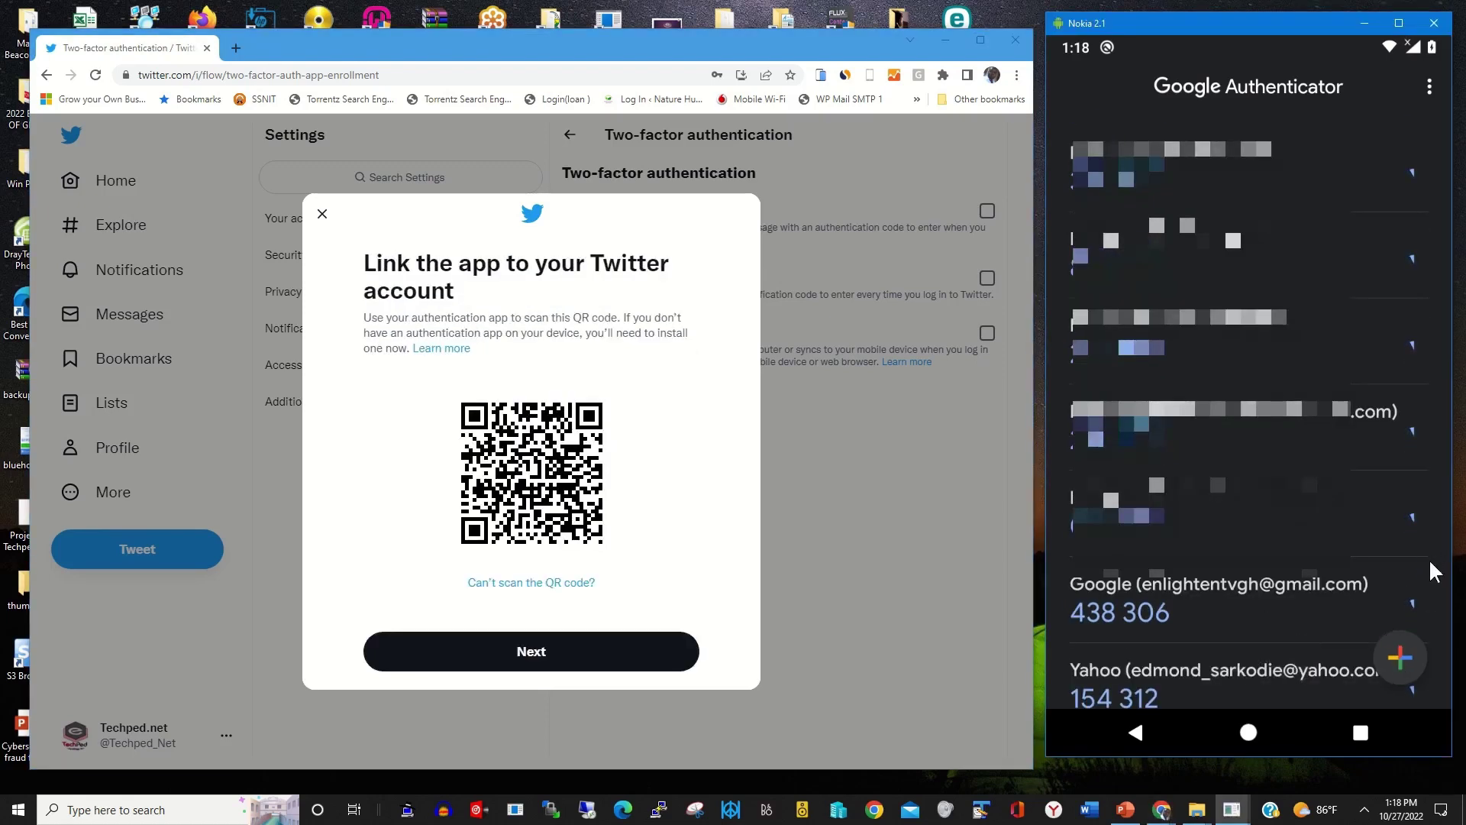
drag(1385, 582, 1364, 315)
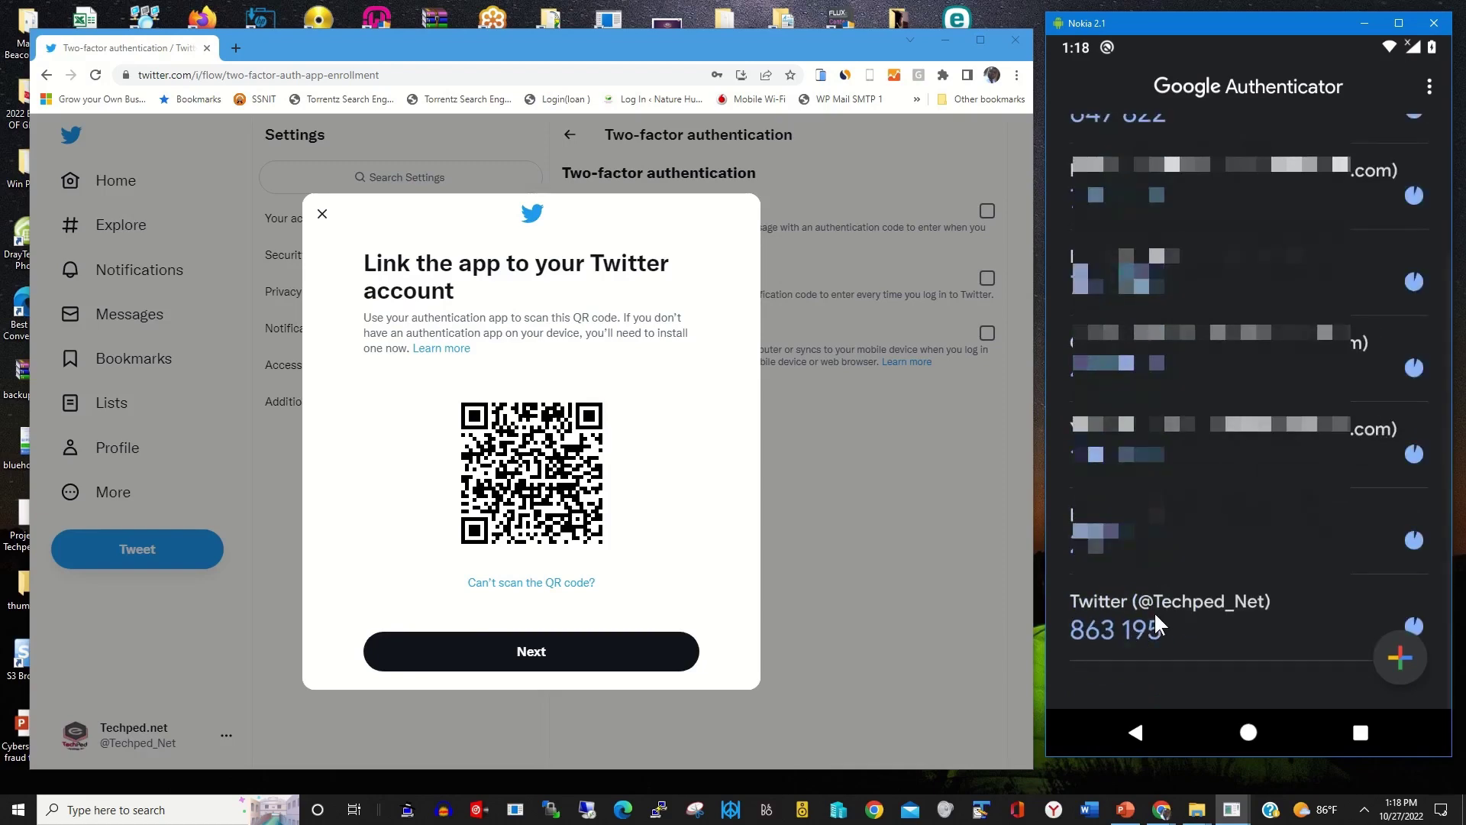
Step: Replace the autofilled text with the current Authenticator code, confirm it, and finish setup
click(533, 652)
key(Down)
key(Down)
key(Down)
key(Return)
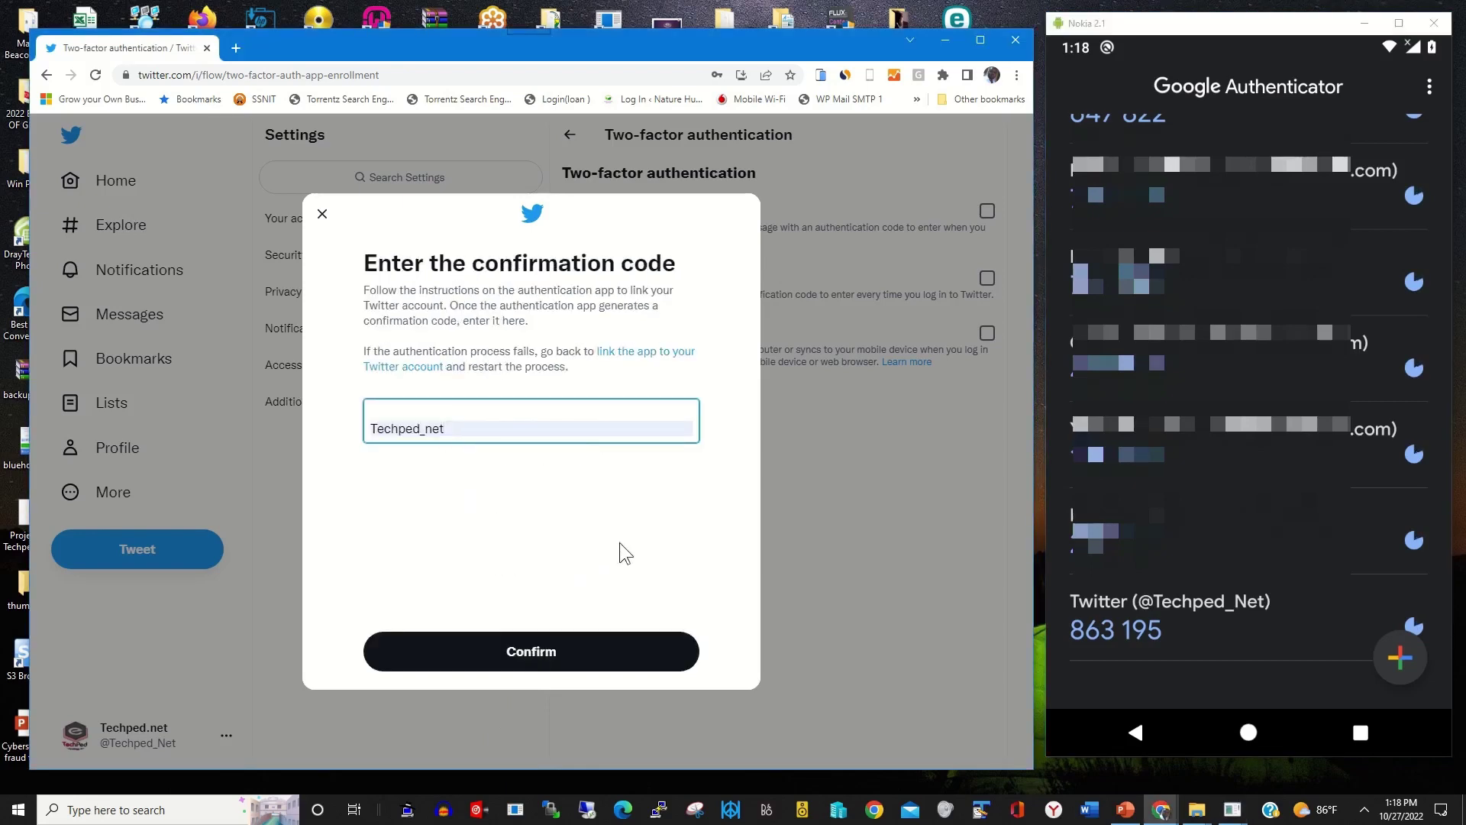
key(ctrl+a)
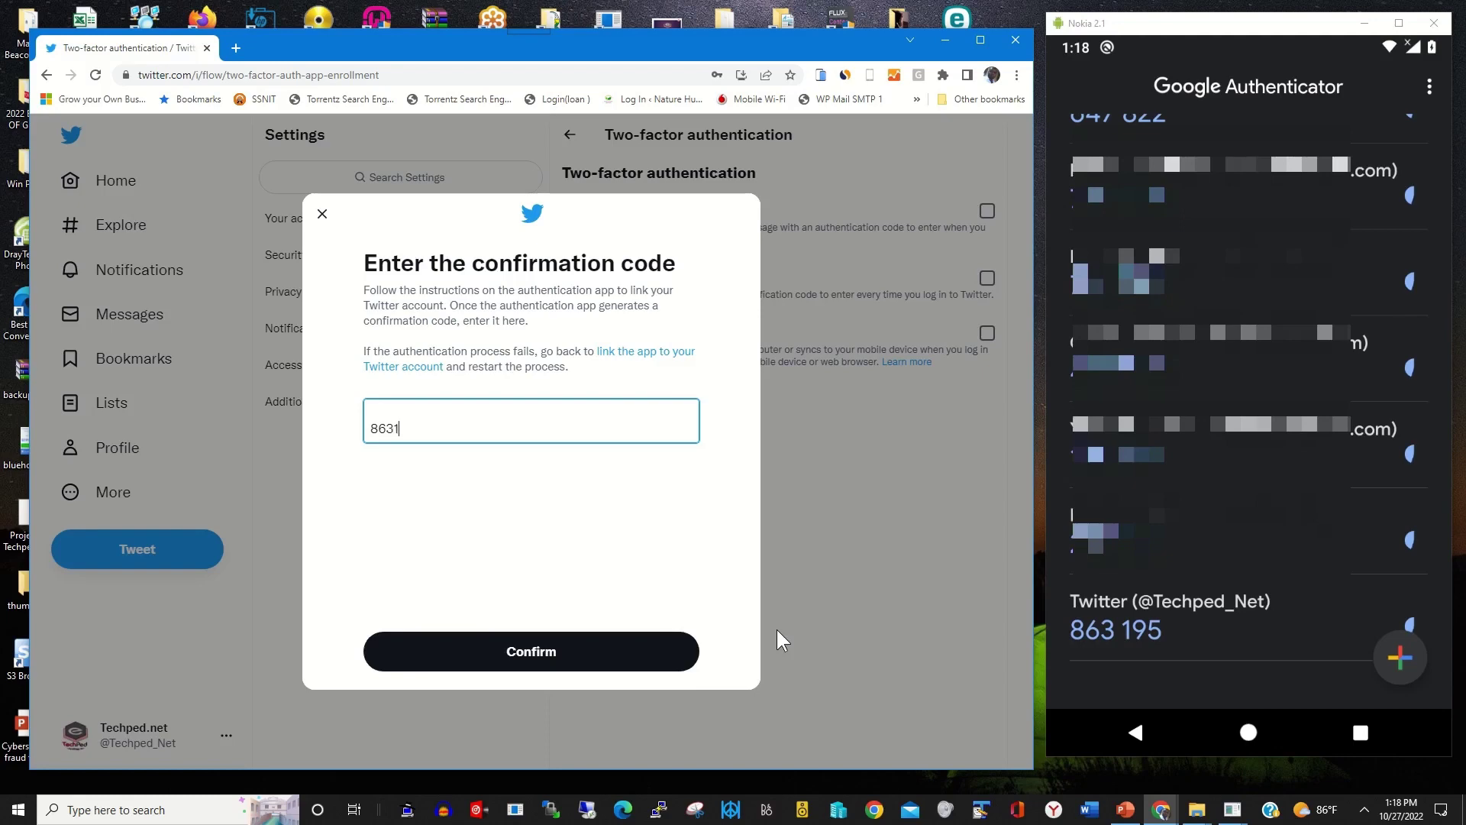
click(522, 653)
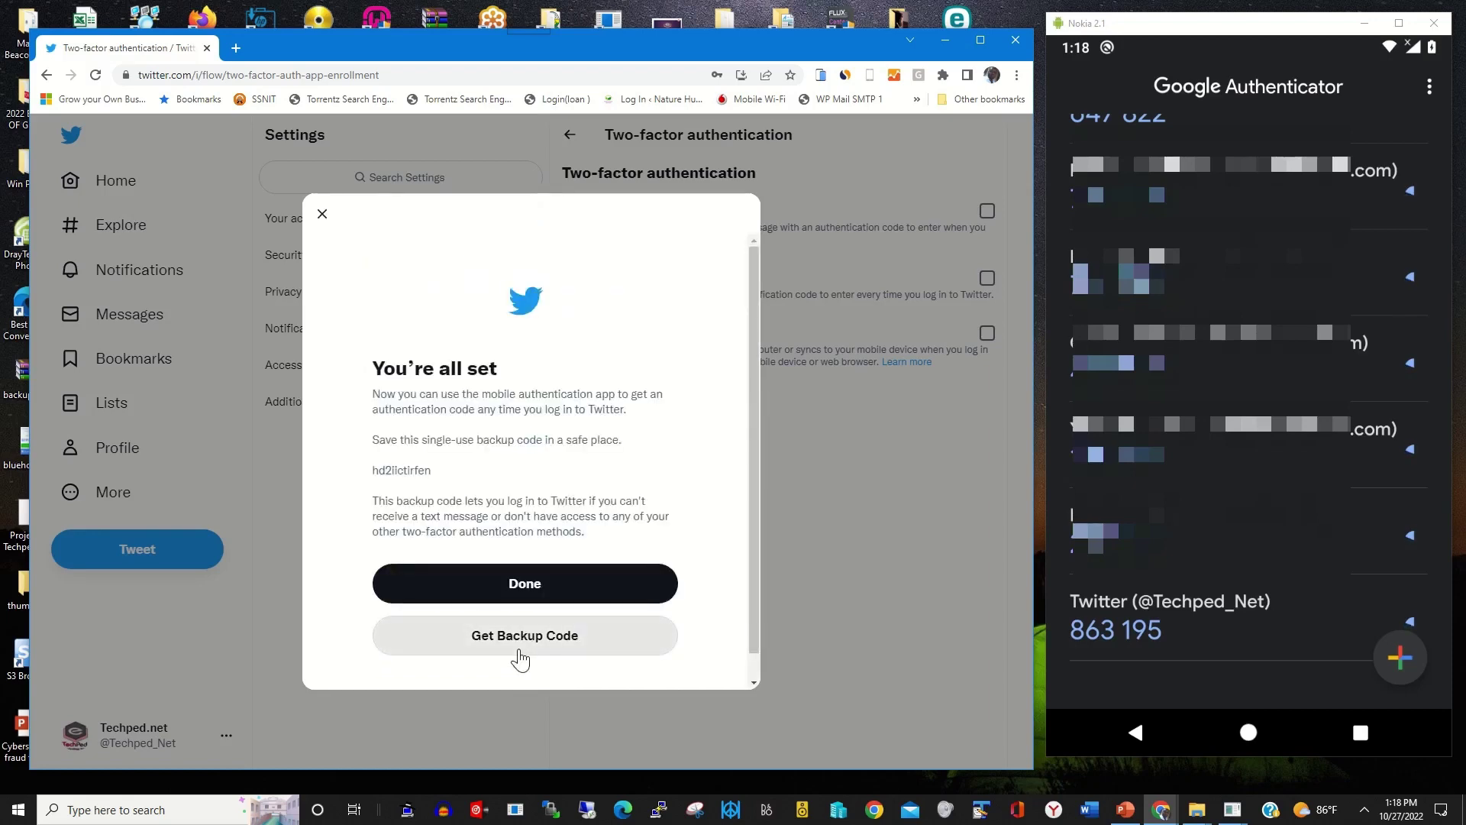
click(525, 585)
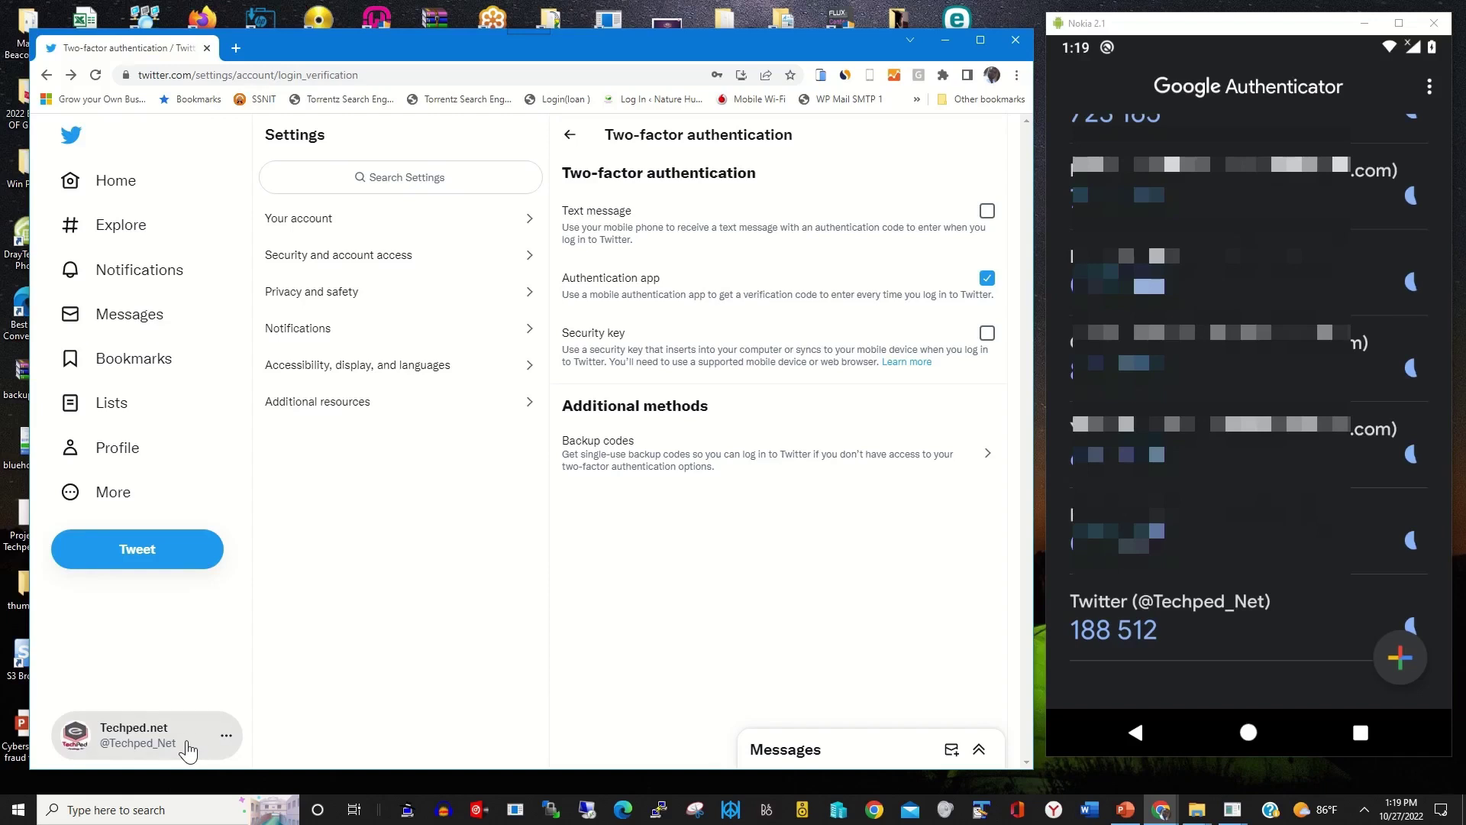
Step: Log out from the account menu, confirm in the dialog, then bring the phone mirror forward
click(189, 752)
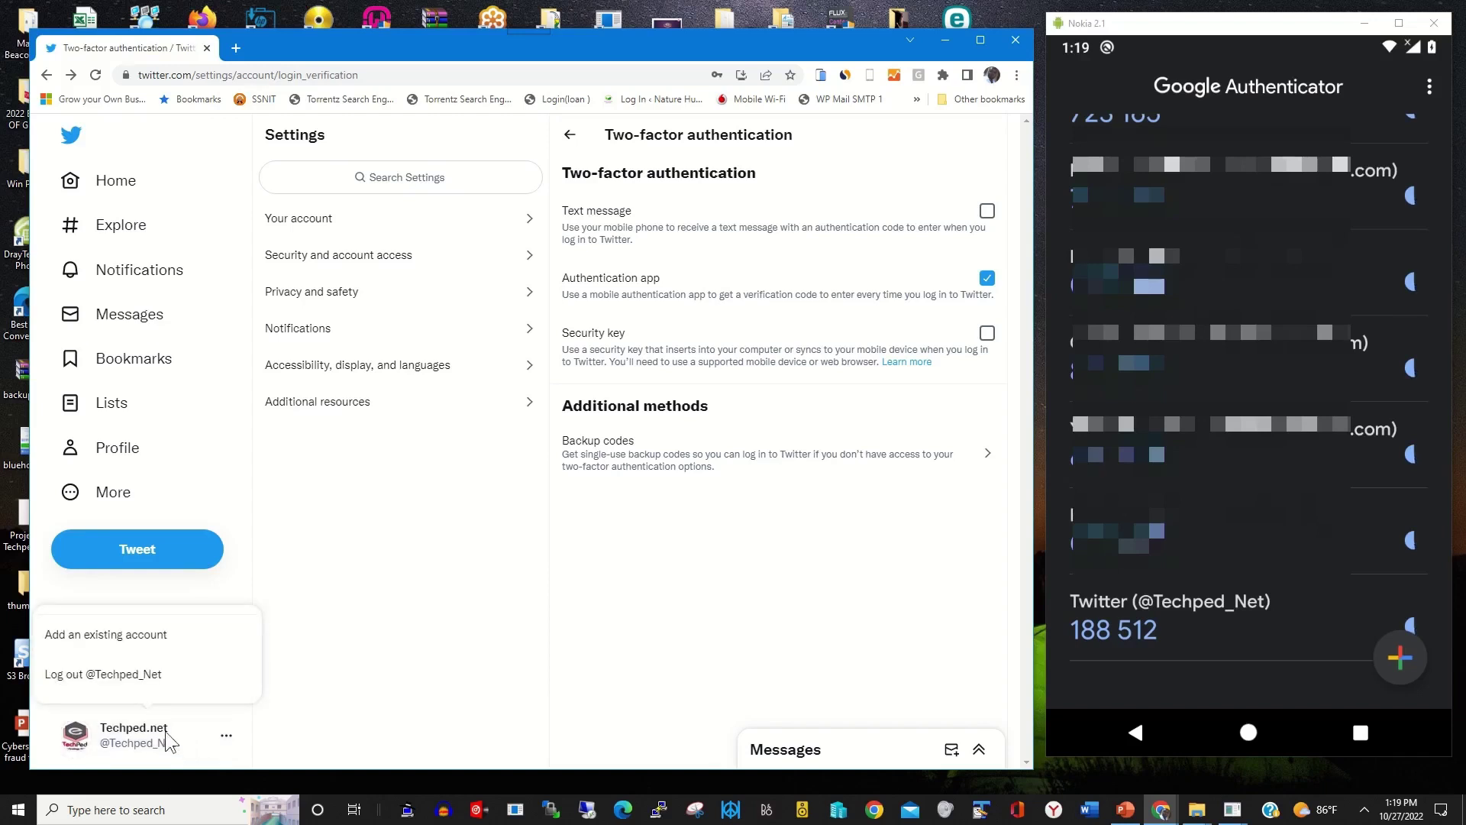
click(105, 682)
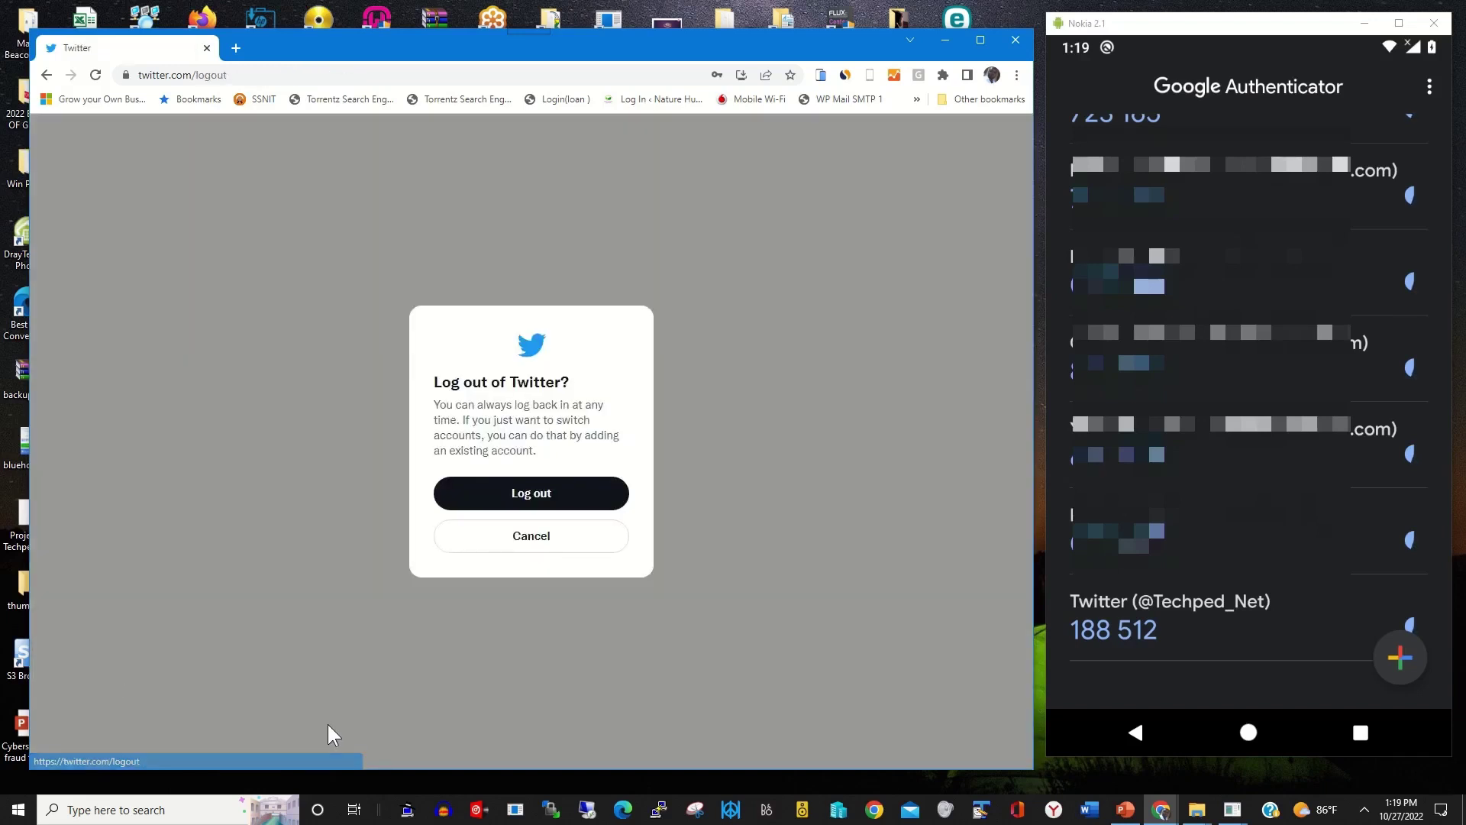
click(497, 502)
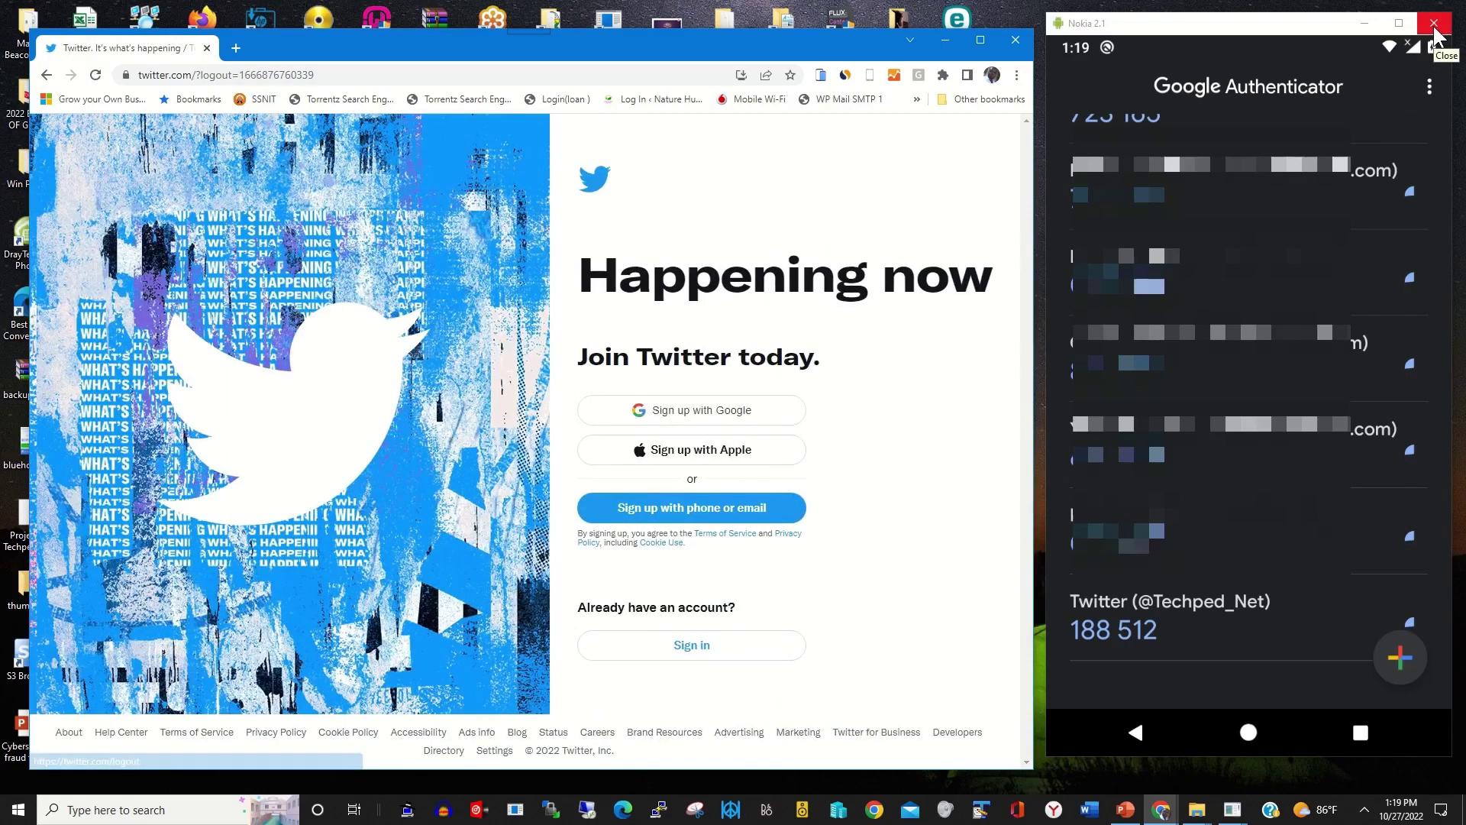
click(1368, 25)
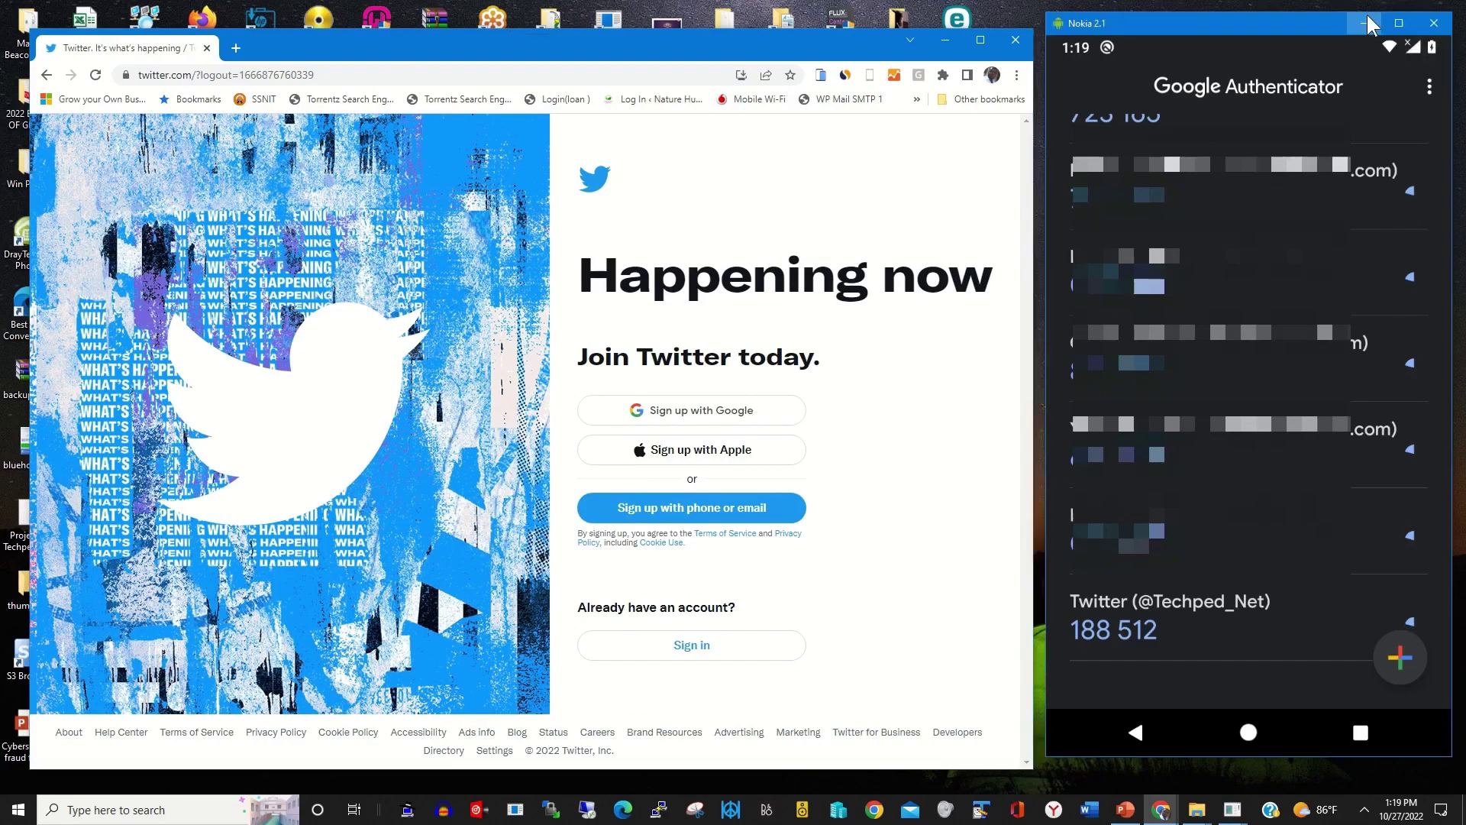